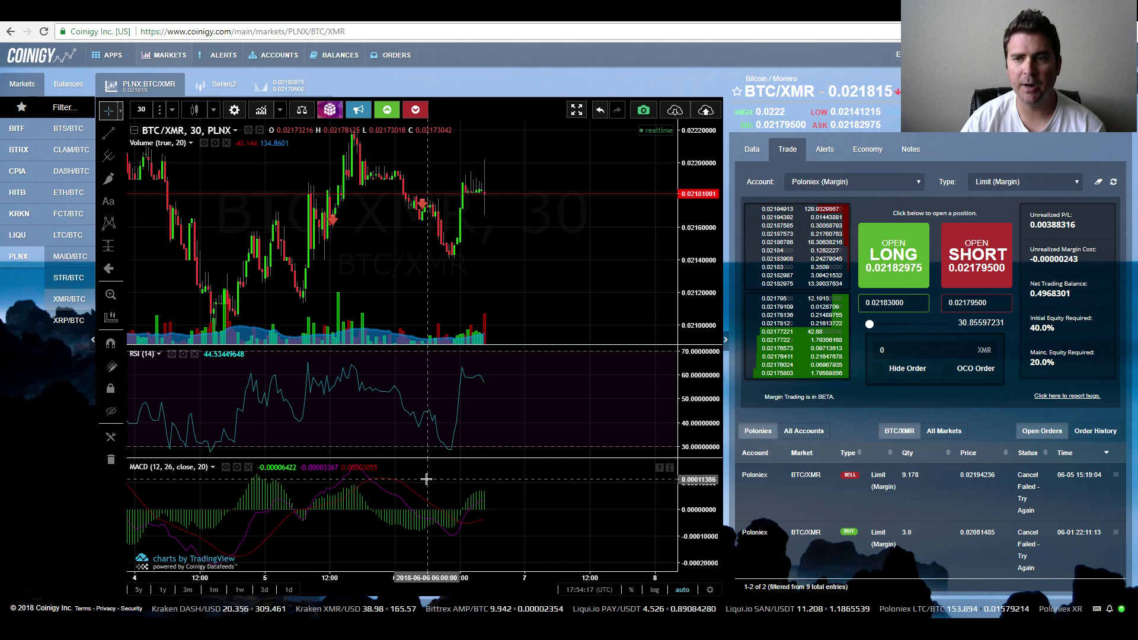
Step: View the BTC/XMR chart at the 10-minute interval and return it to 30 minutes
left_click(142, 109)
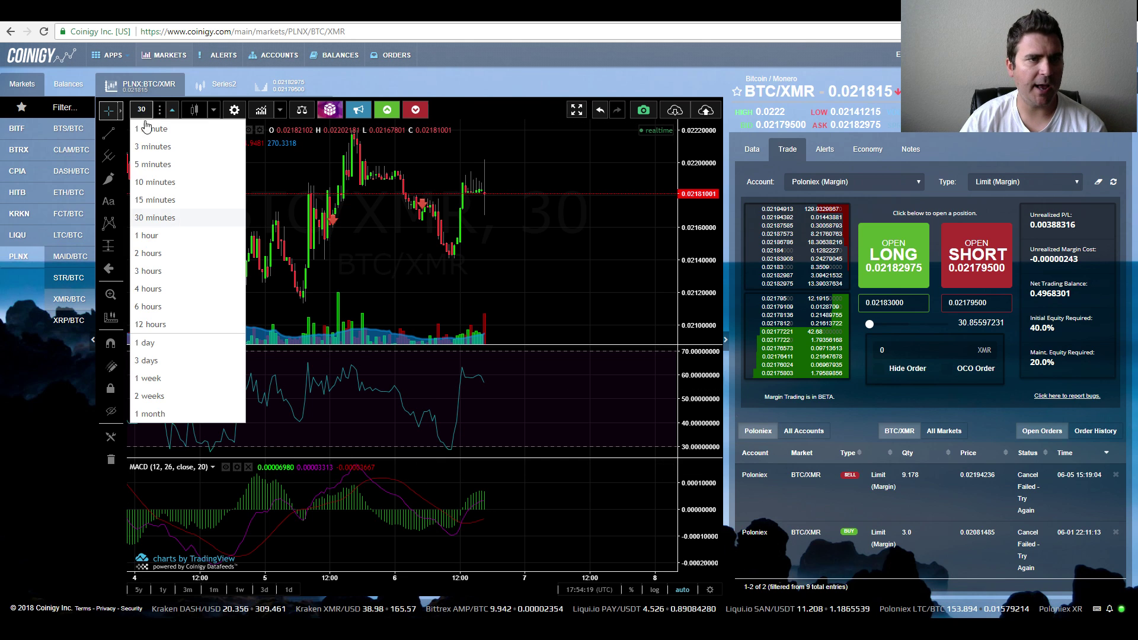
left_click(153, 183)
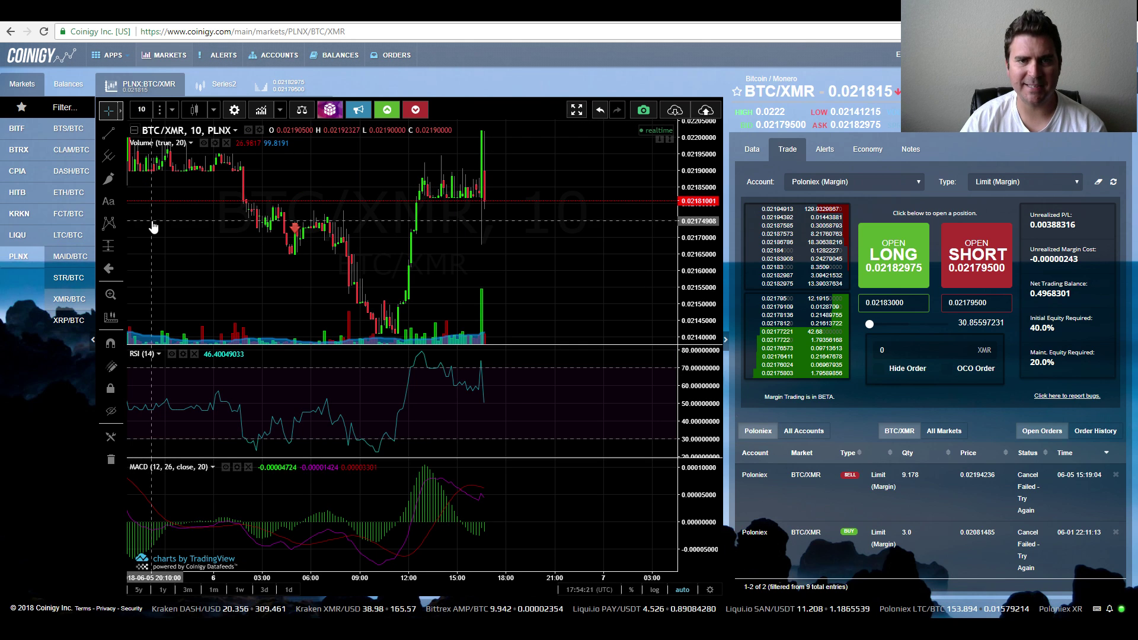
left_click(532, 132, "shift")
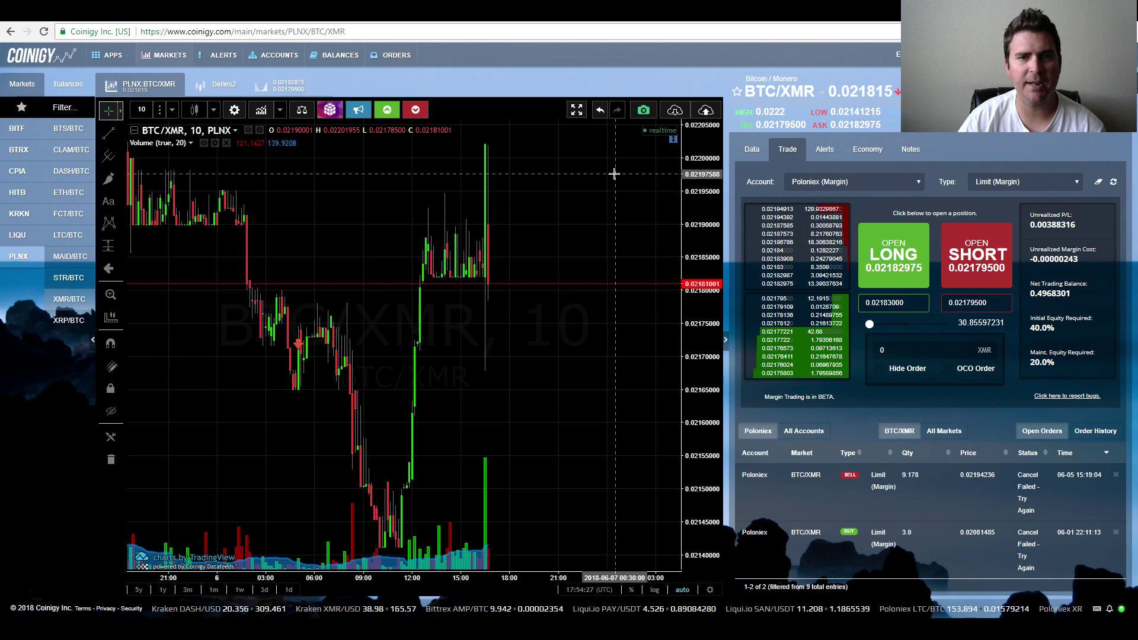
left_click(142, 109)
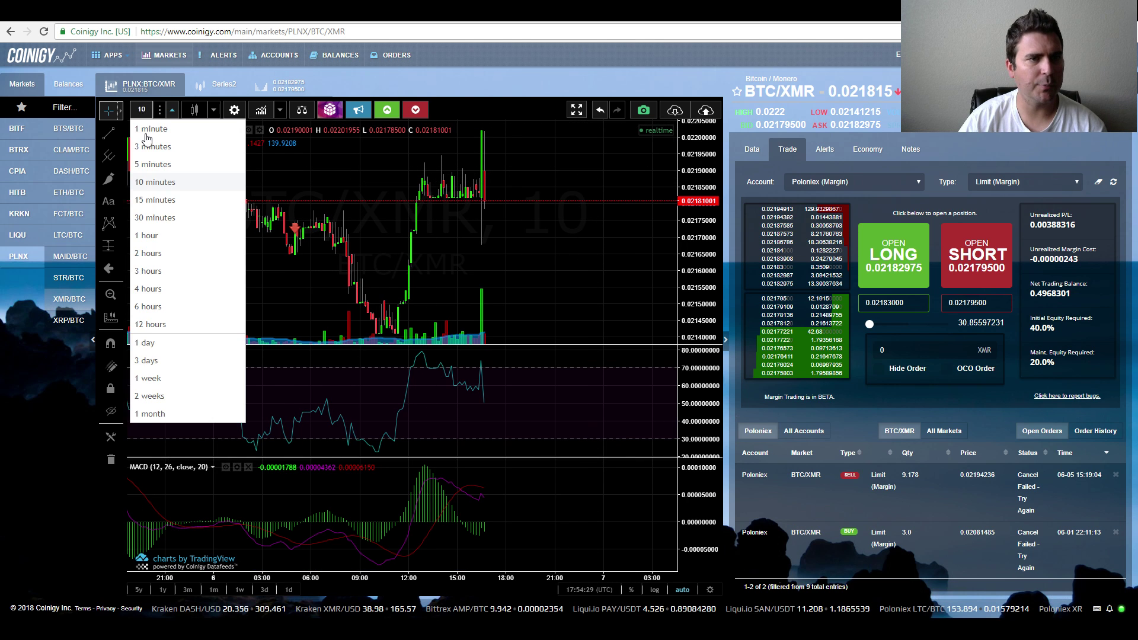
left_click(149, 218)
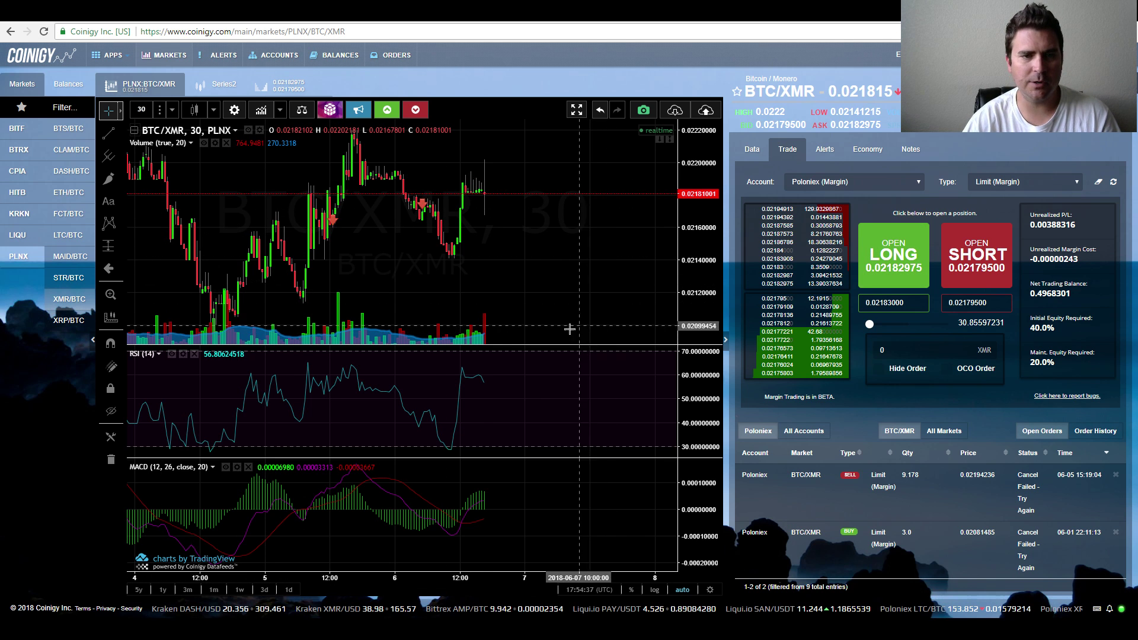
scroll(554, 362, "down", 1)
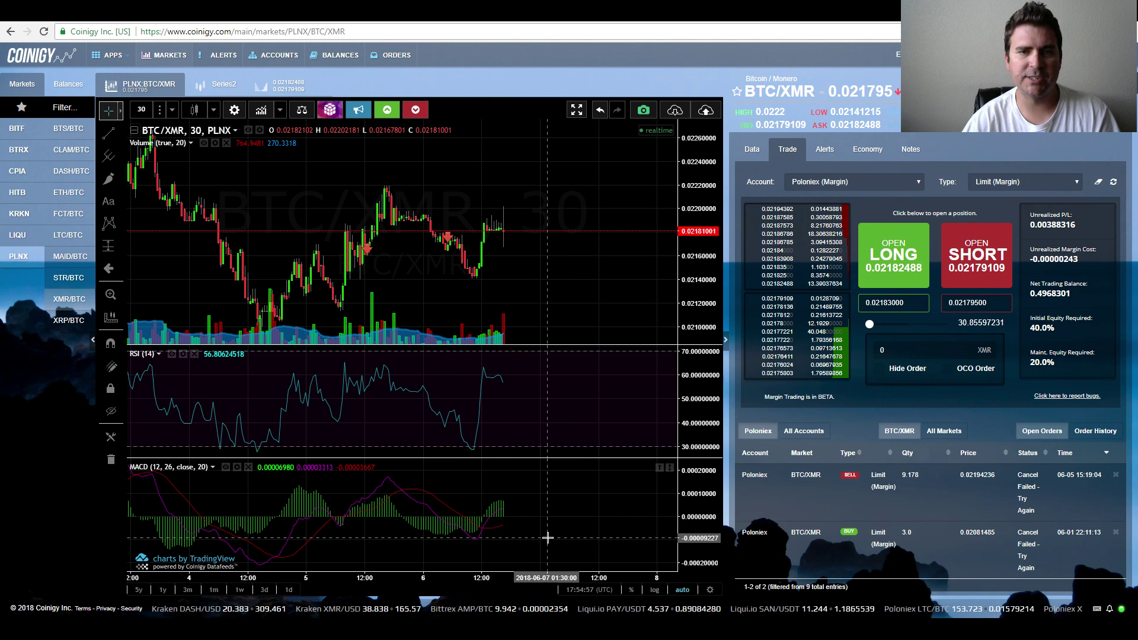
Step: Check the BTC/XMR chart at the 3-minute interval and set the interval to 15 minutes
left_click(141, 109)
left_click(154, 151)
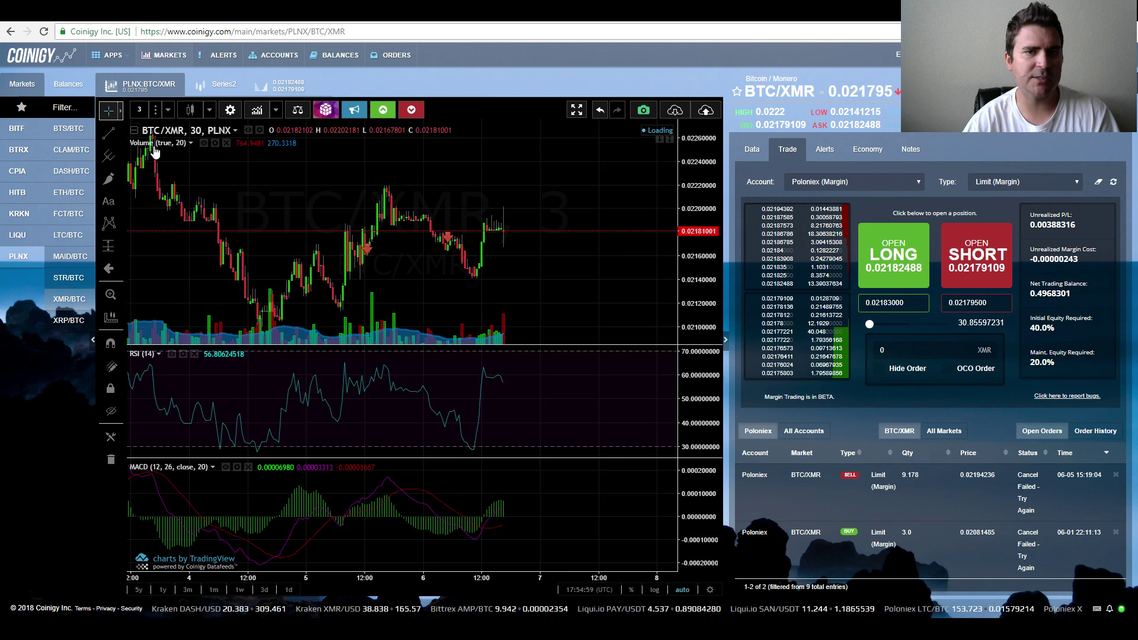
left_click(155, 110)
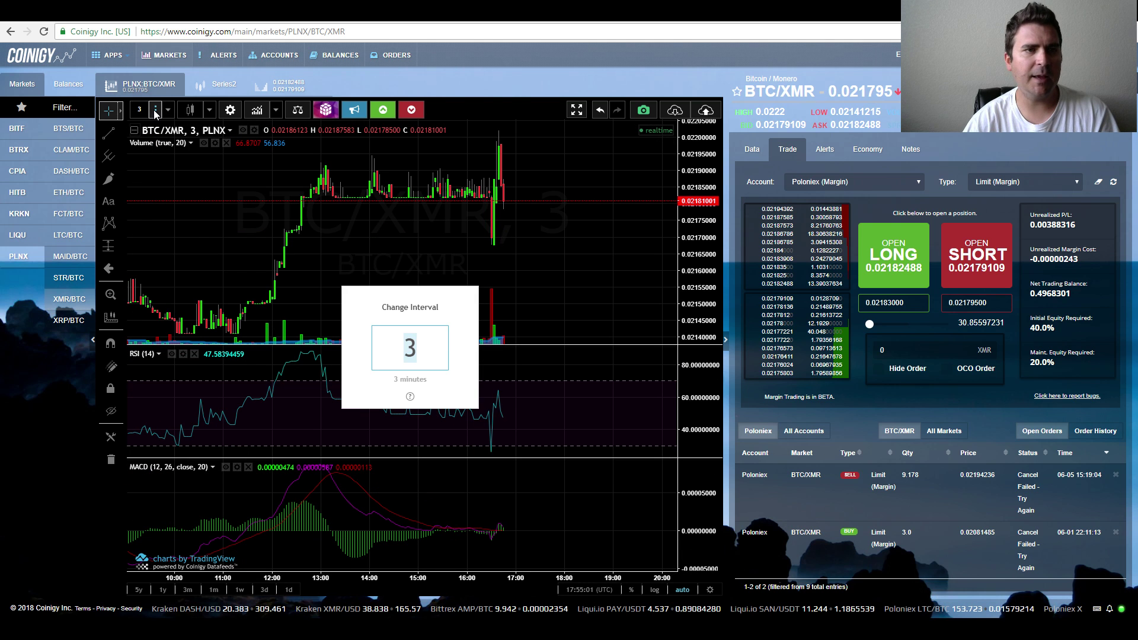
left_click(155, 110)
left_click(166, 206)
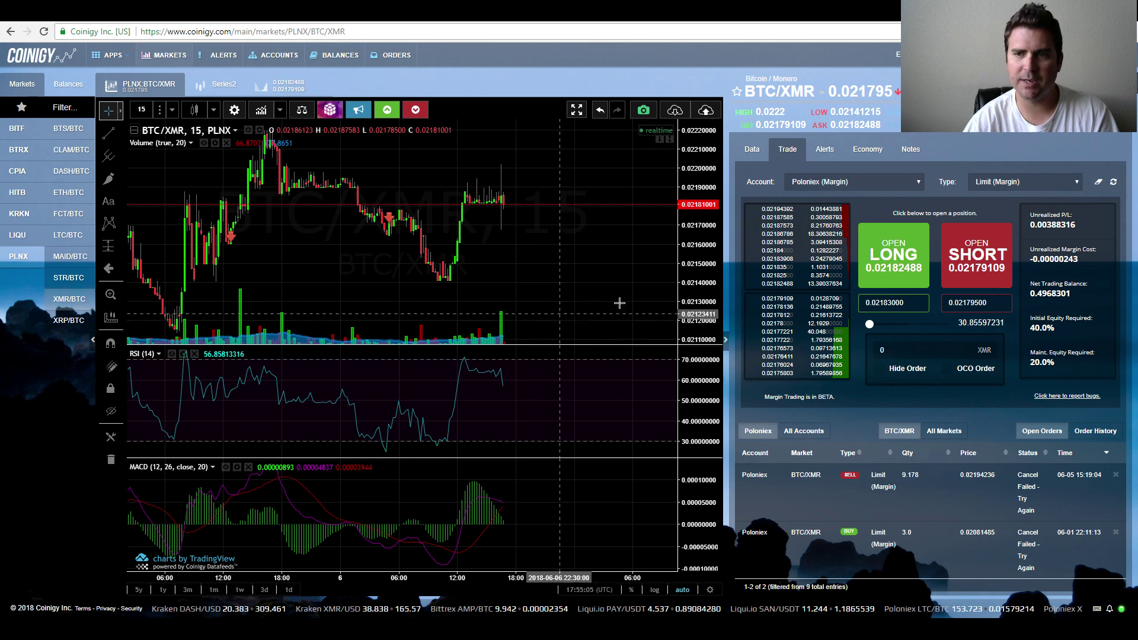
Step: Open a Poloniex margin limit short on BTC/XMR for 6.728 XMR at 0.02180127
mouse_move(987, 275)
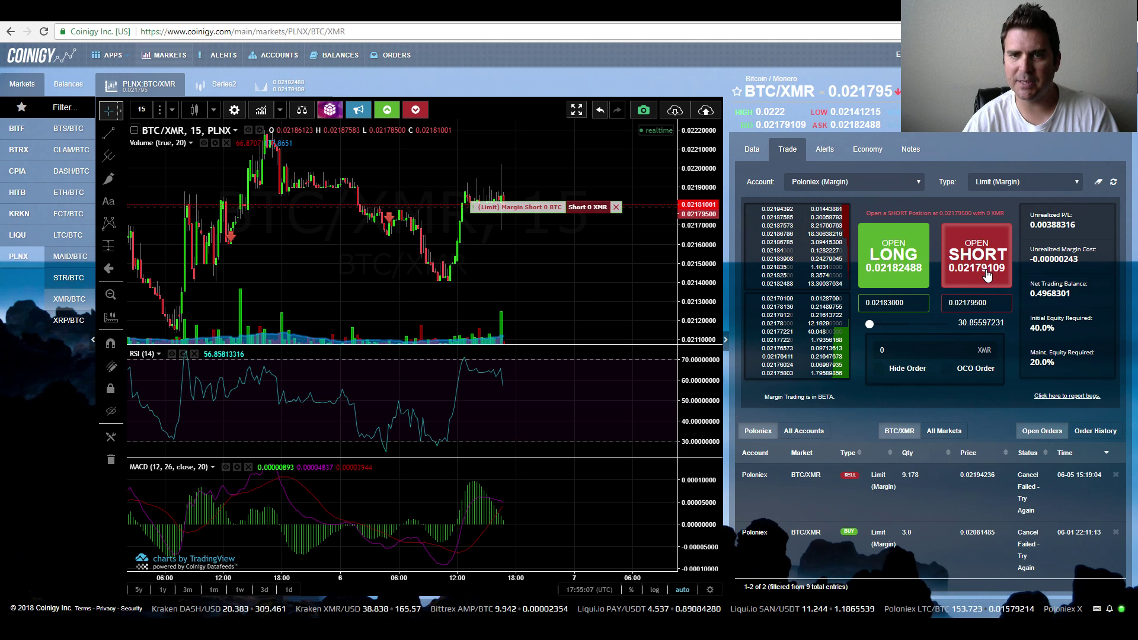
left_click_drag(869, 325, 883, 329)
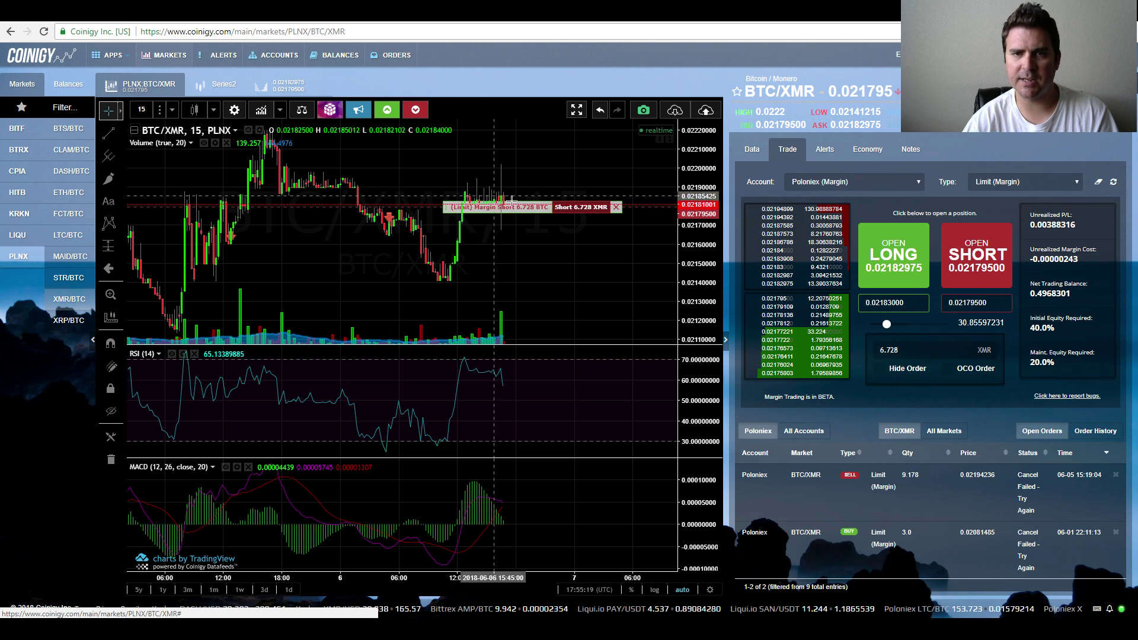
left_click_drag(528, 207, 528, 205)
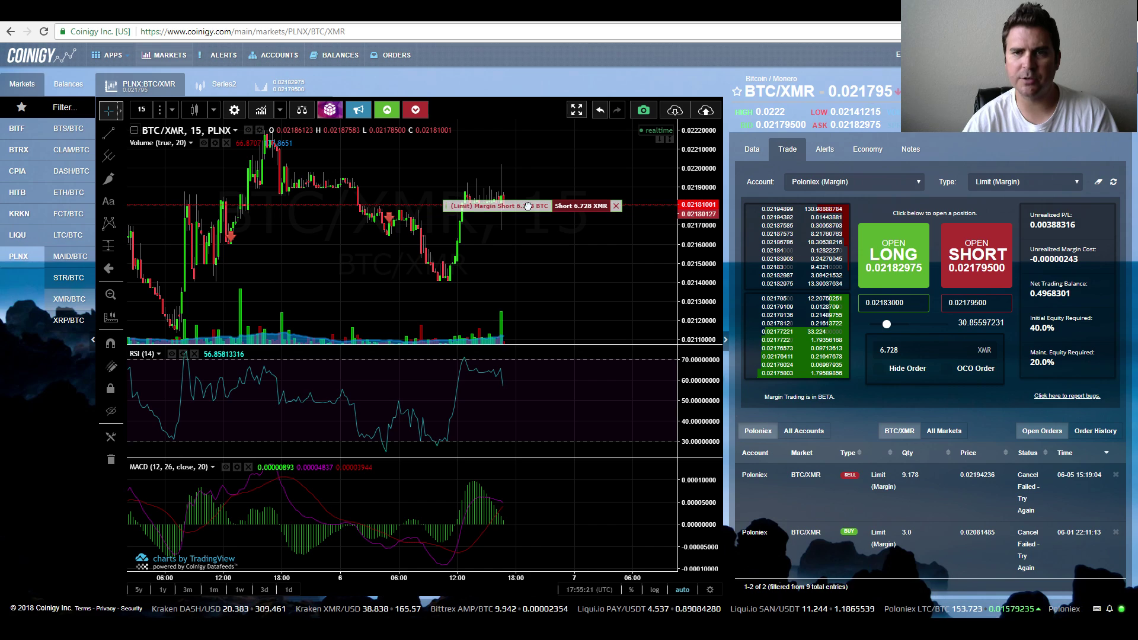
left_click(989, 271)
left_click(561, 228)
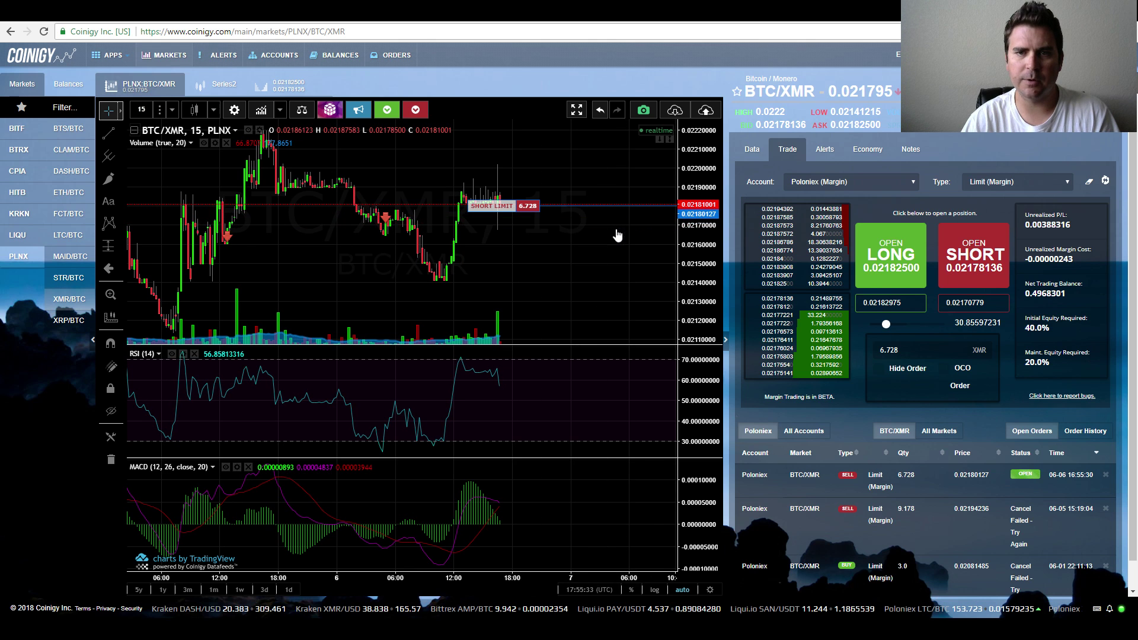
Step: Review the new BTC/XMR short in the open orders list and open its position details
scroll(963, 510, "down", 1)
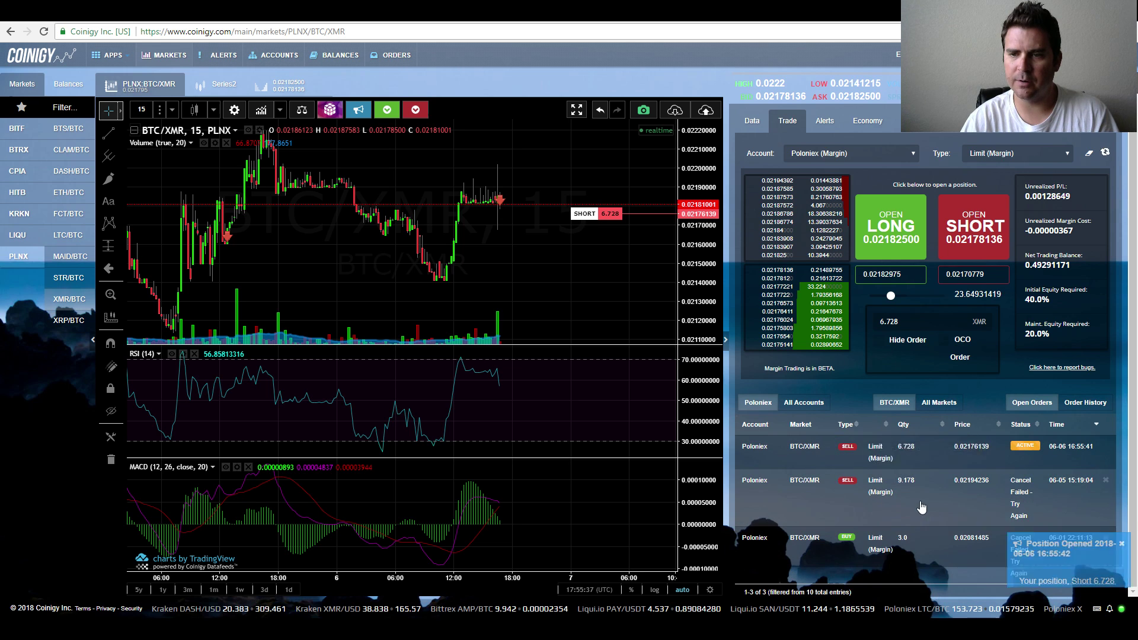
left_click(1126, 519)
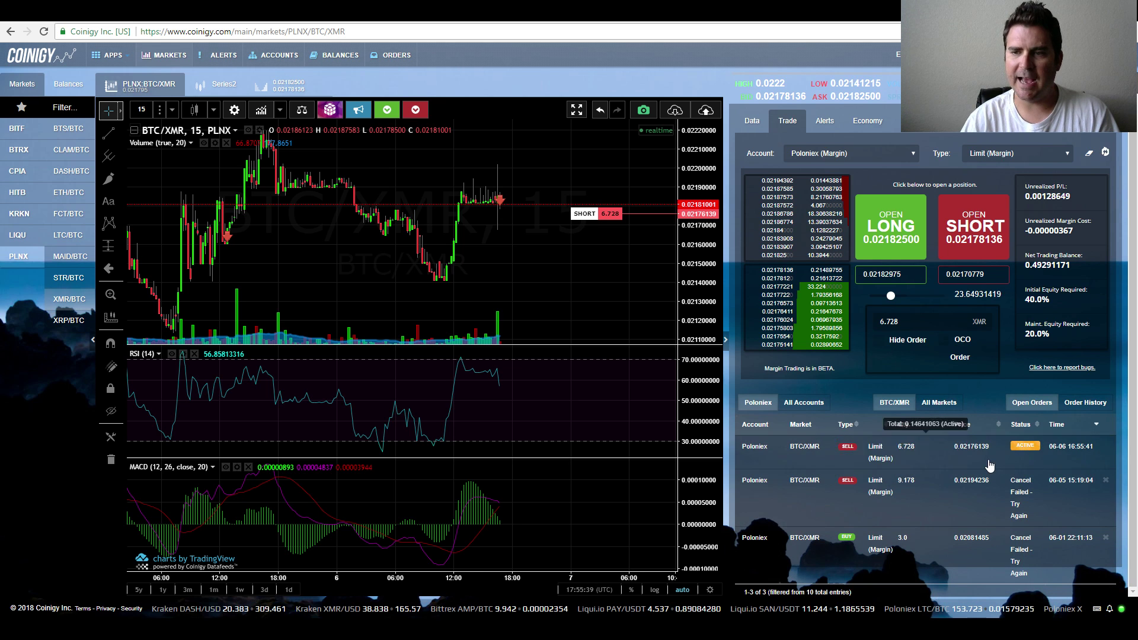
scroll(1001, 480, "up", 1)
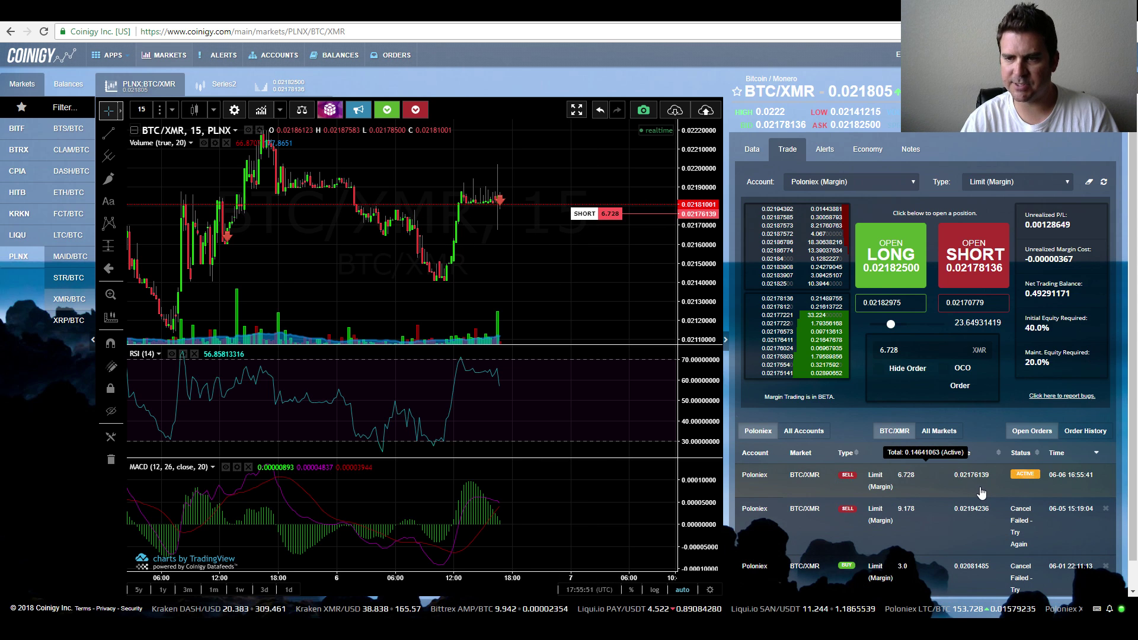
left_click(1009, 493)
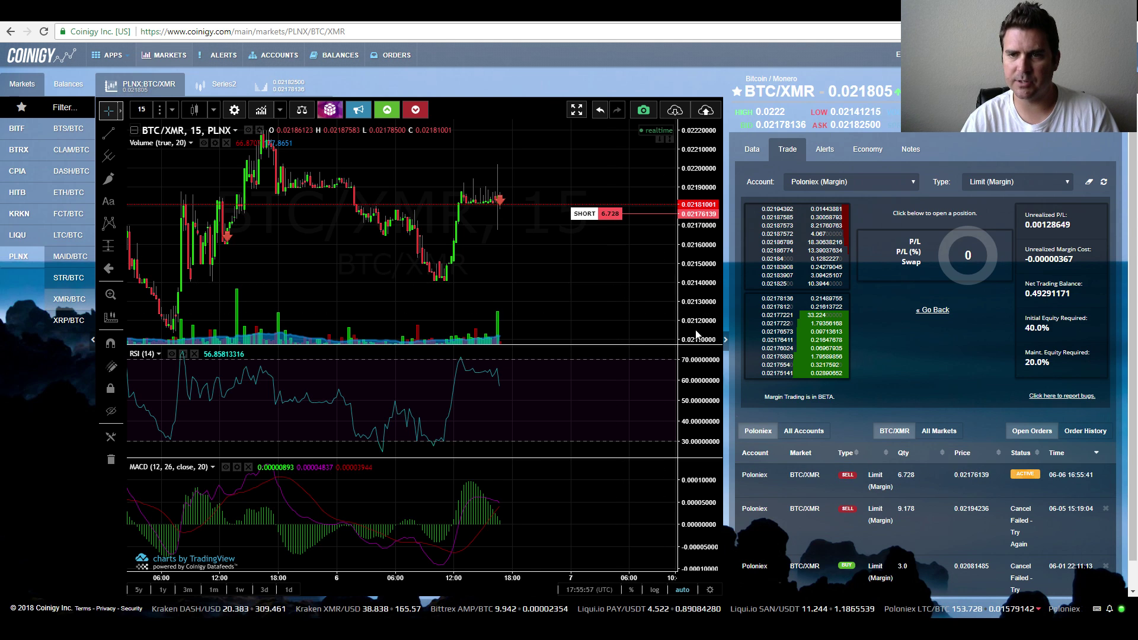
Step: Reload the BTC/XMR market page, check the short position's profit and loss, and return to the order form
left_click(47, 35)
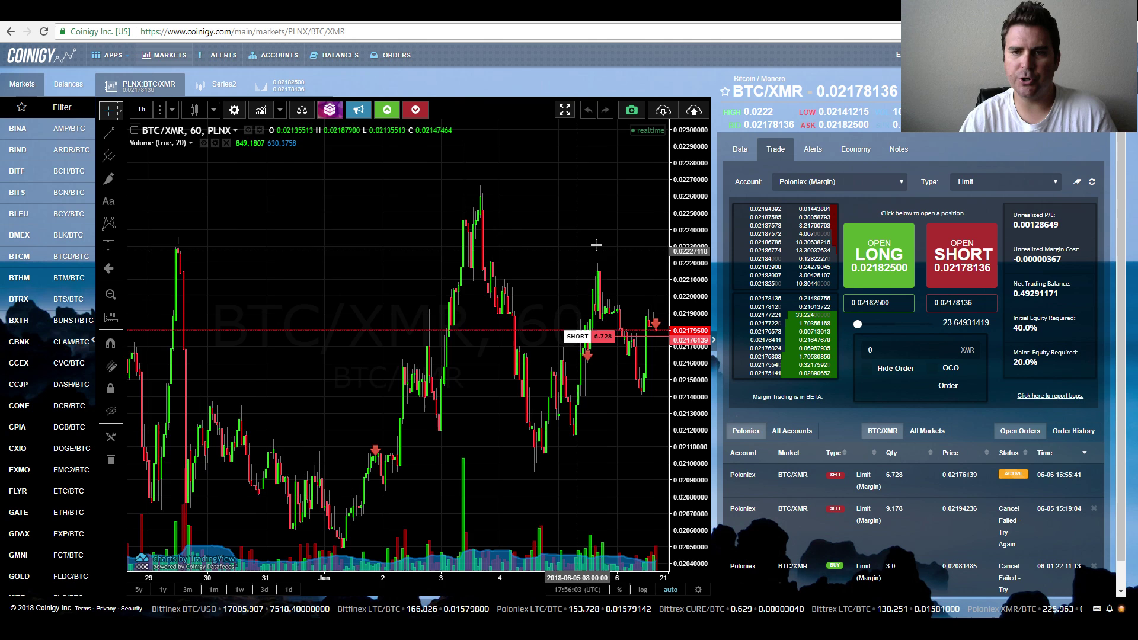
scroll(622, 332, "up", 2)
left_click_drag(622, 332, 462, 299)
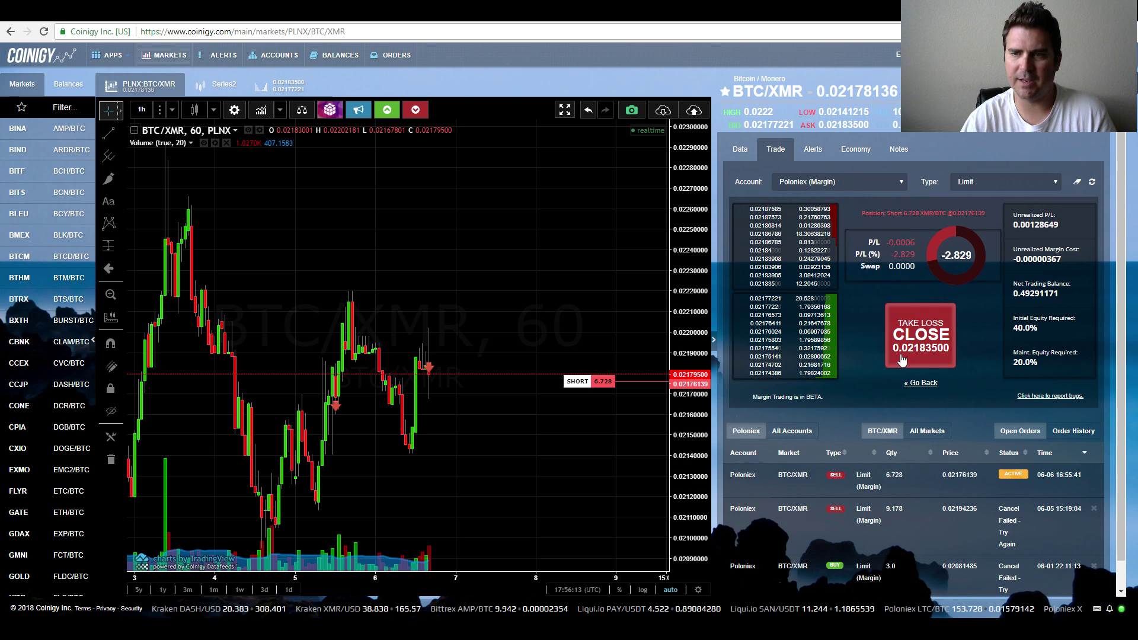
left_click(921, 383)
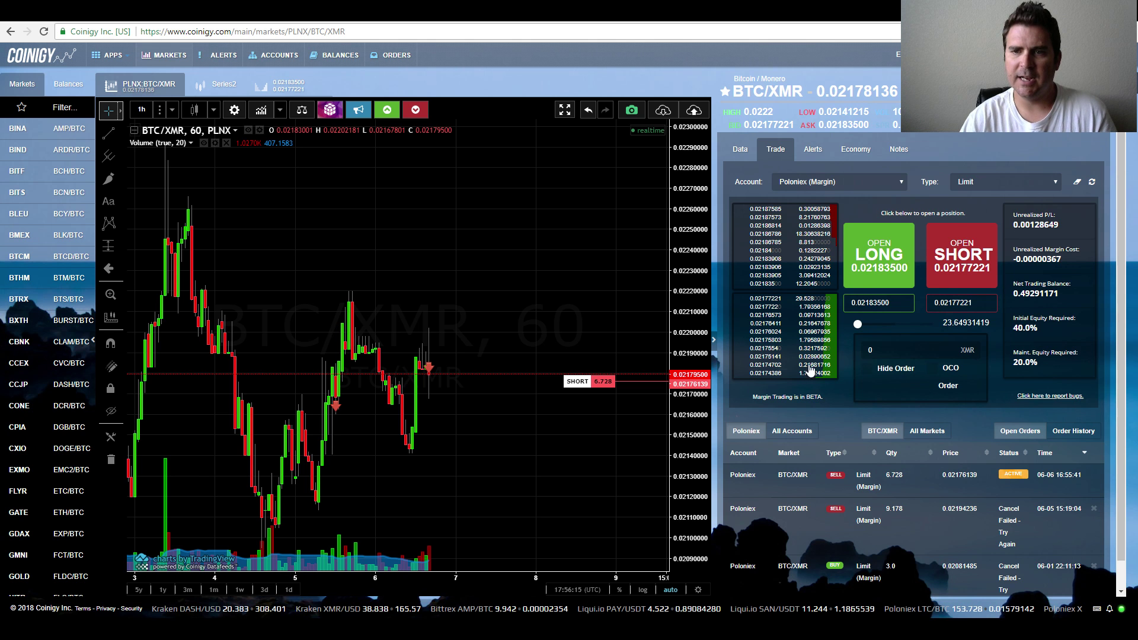
Step: Hide the trading panel to widen the chart and look over the BTC/XMR price history since mid-May
left_click(714, 347)
scroll(542, 320, "down", 3)
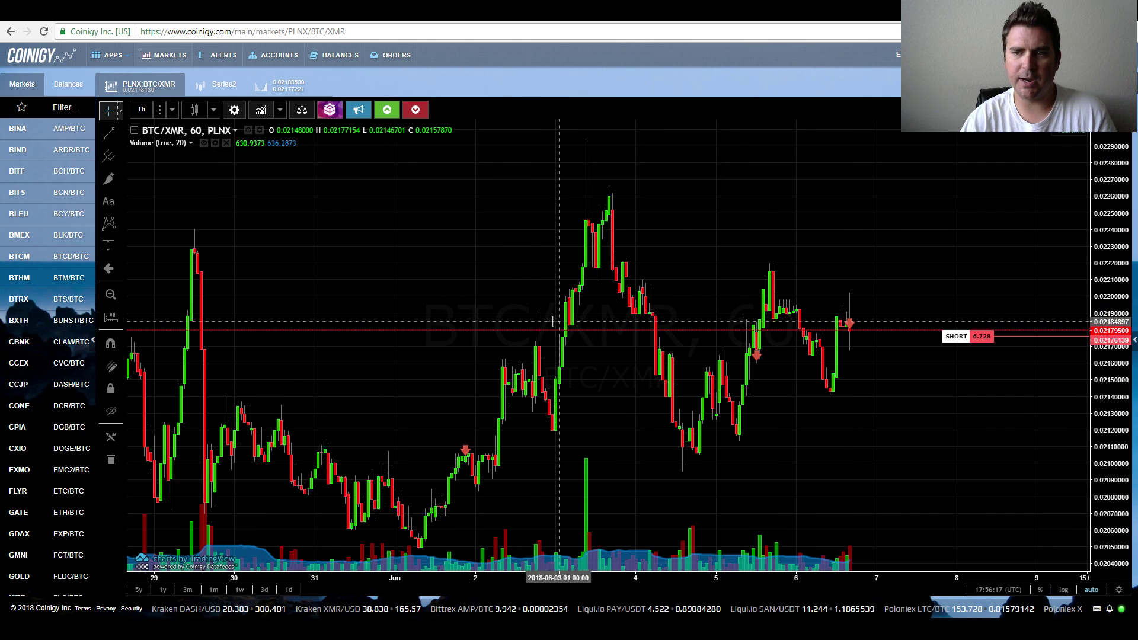
scroll(539, 321, "down", 2)
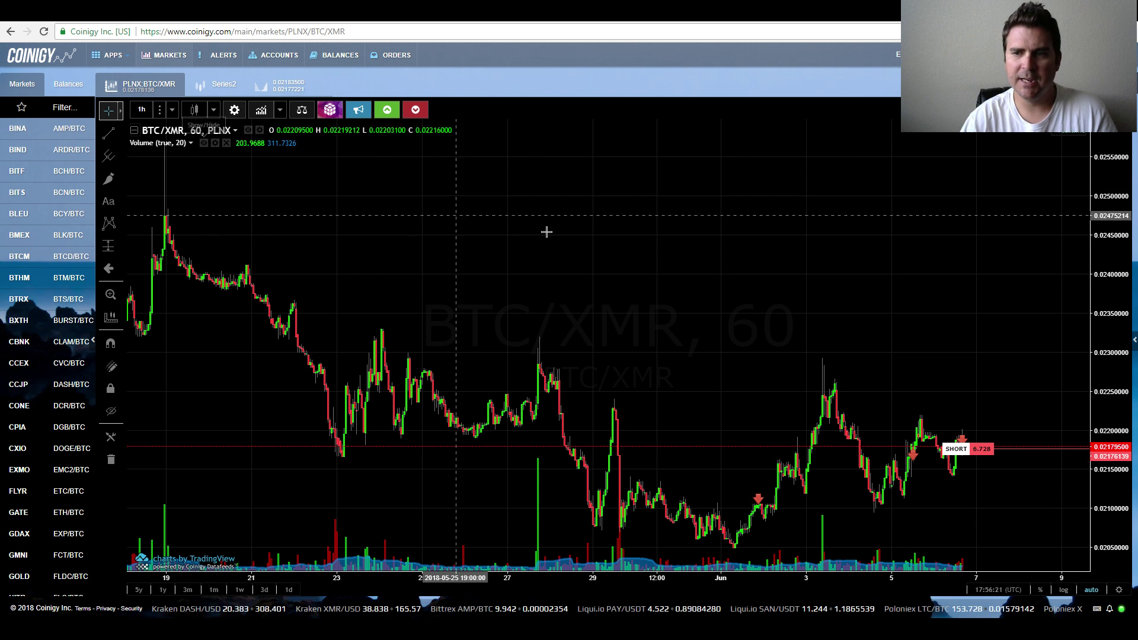
scroll(609, 268, "up", 4)
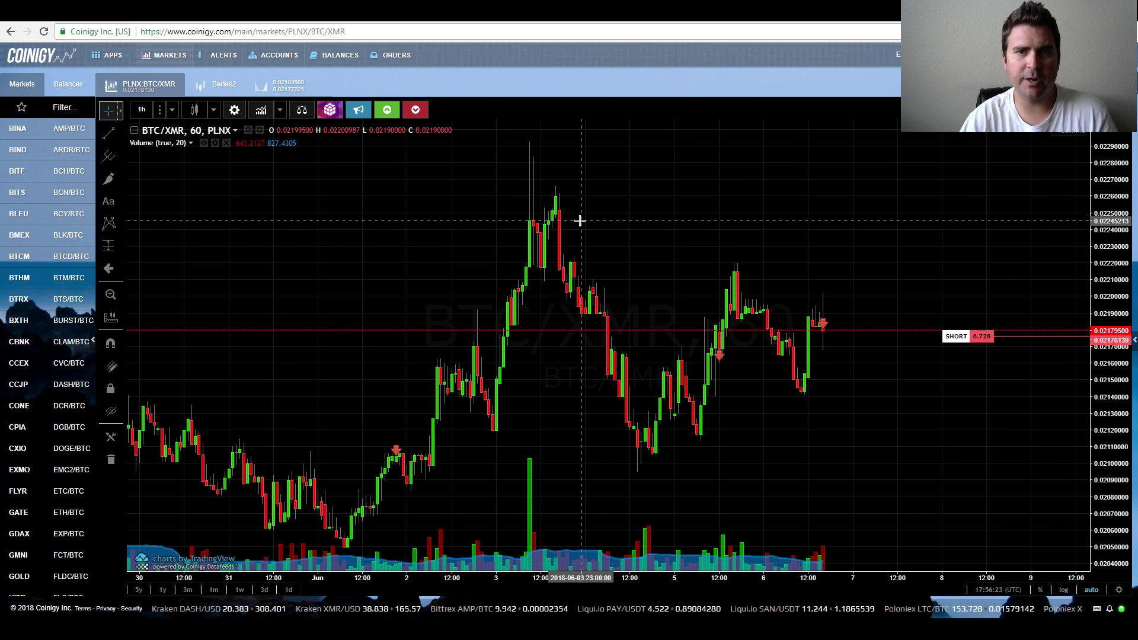
Step: Add the Relative Strength Index indicator to the BTC/XMR chart
left_click(260, 109)
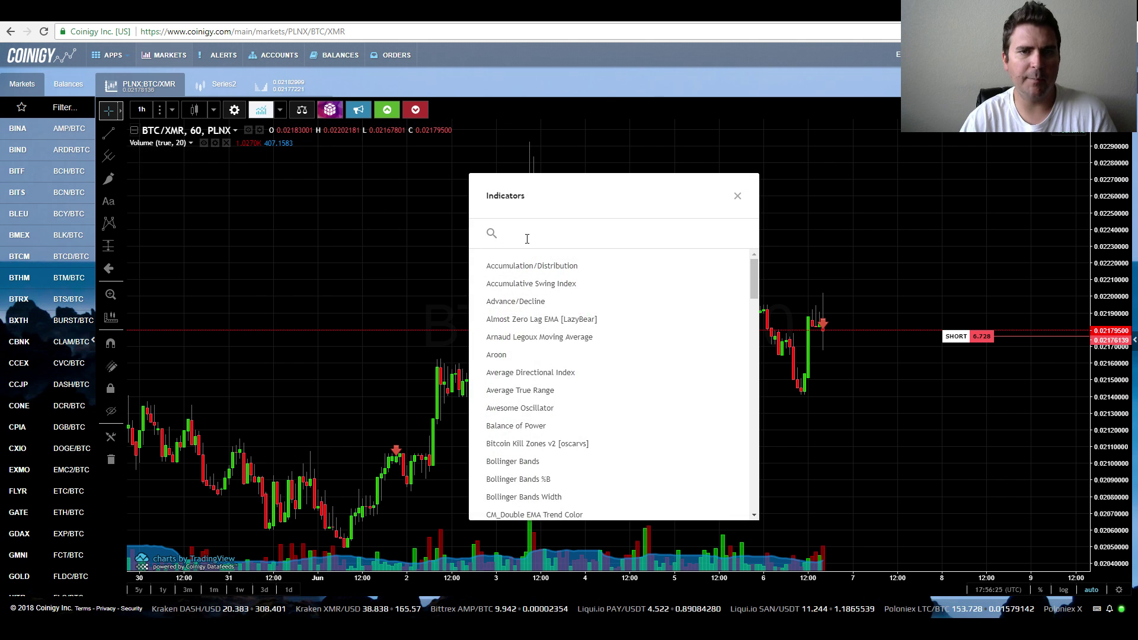
type("rsi")
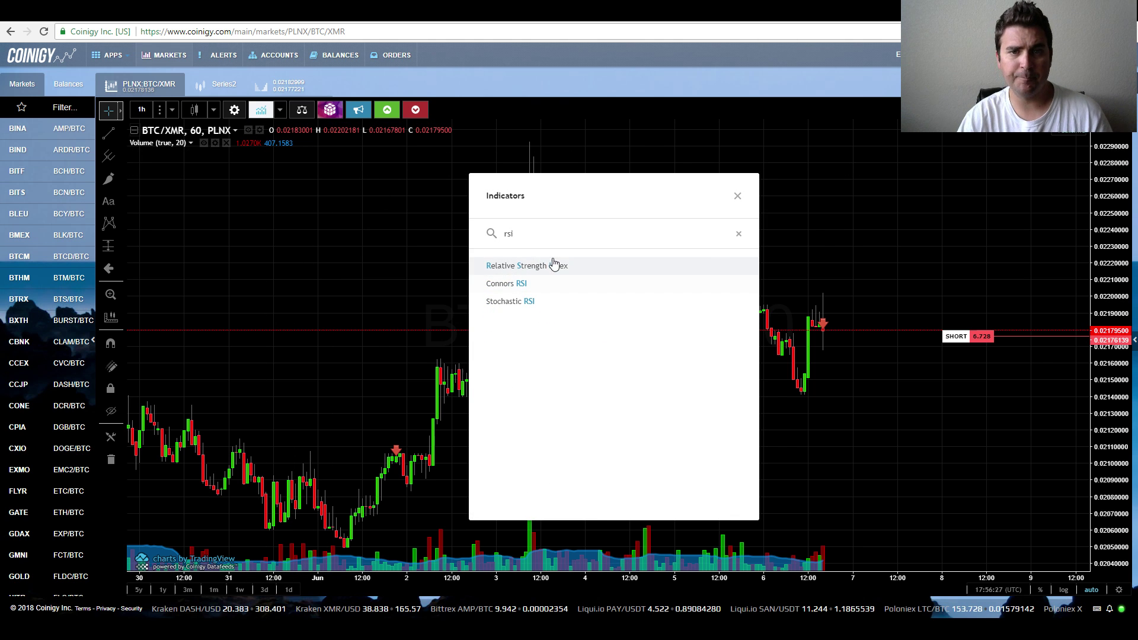
left_click(551, 262)
left_click(736, 195)
Step: Add the MACD indicator to the BTC/XMR chart
left_click(261, 109)
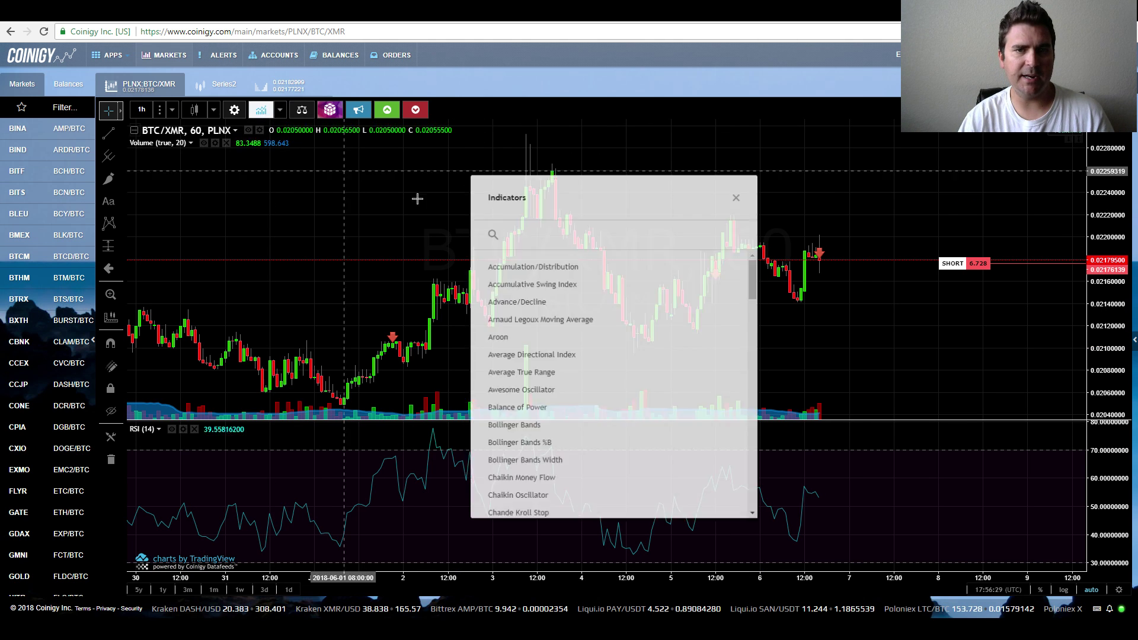
type("macd")
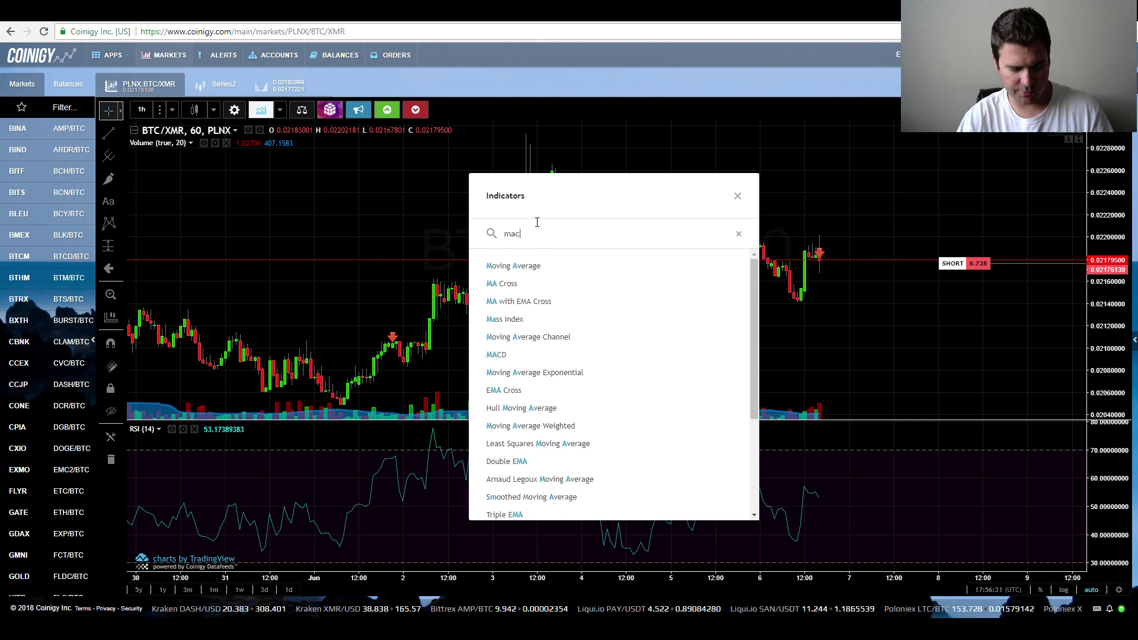
left_click(531, 265)
left_click(737, 196)
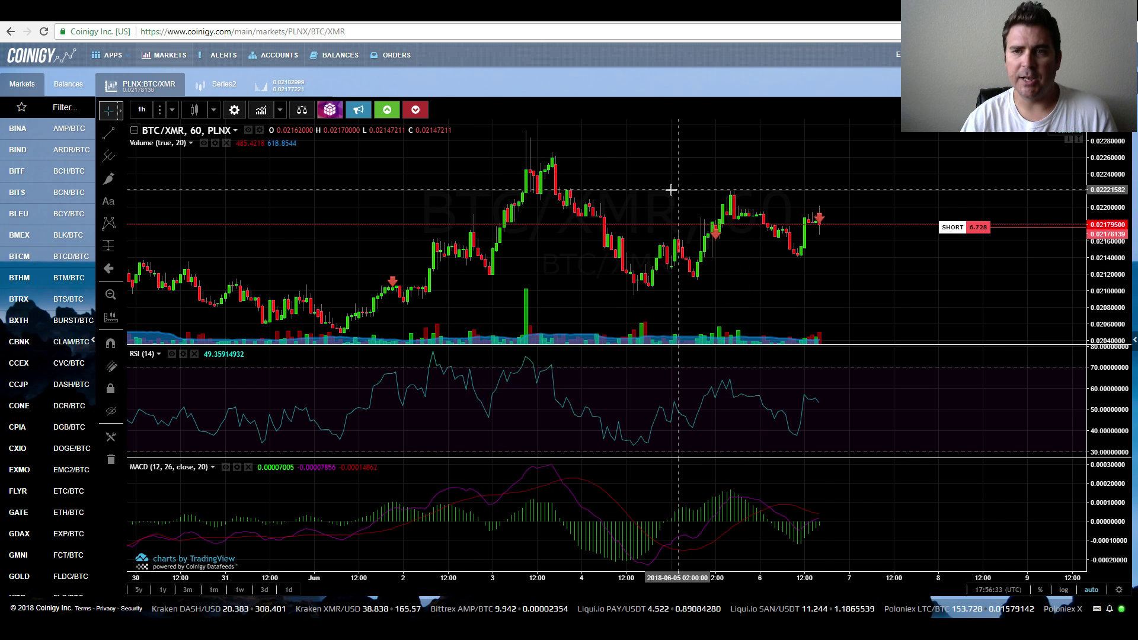
Step: Measure a short downward price range beside the latest BTC/XMR candles and clear the measurement
scroll(749, 279, "up", 2)
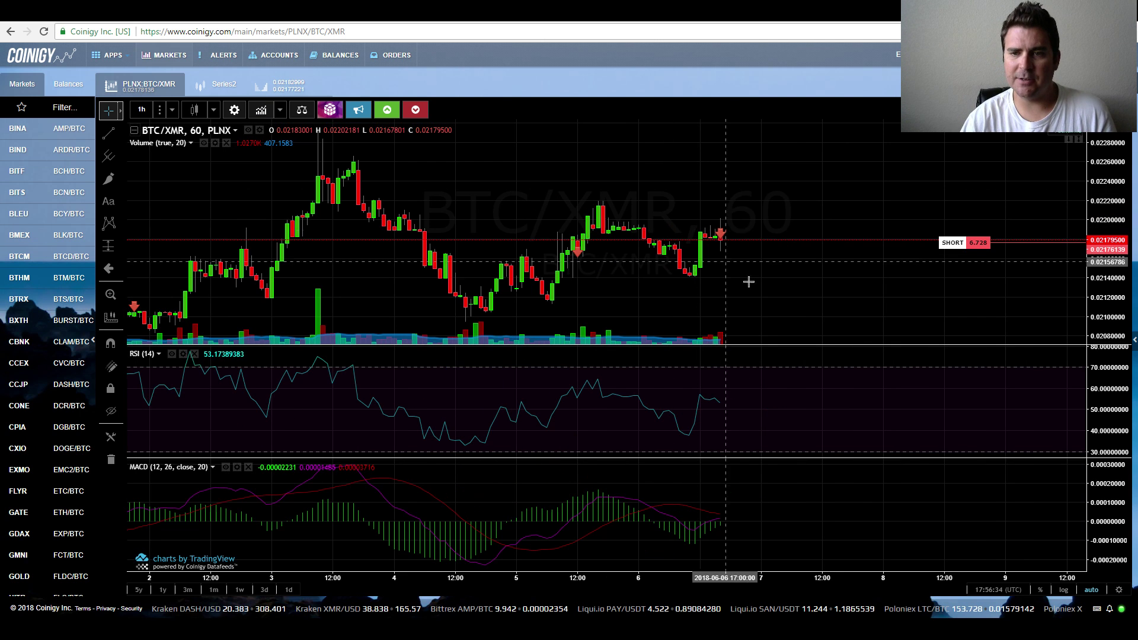
left_click(738, 219, "shift")
left_click(761, 239)
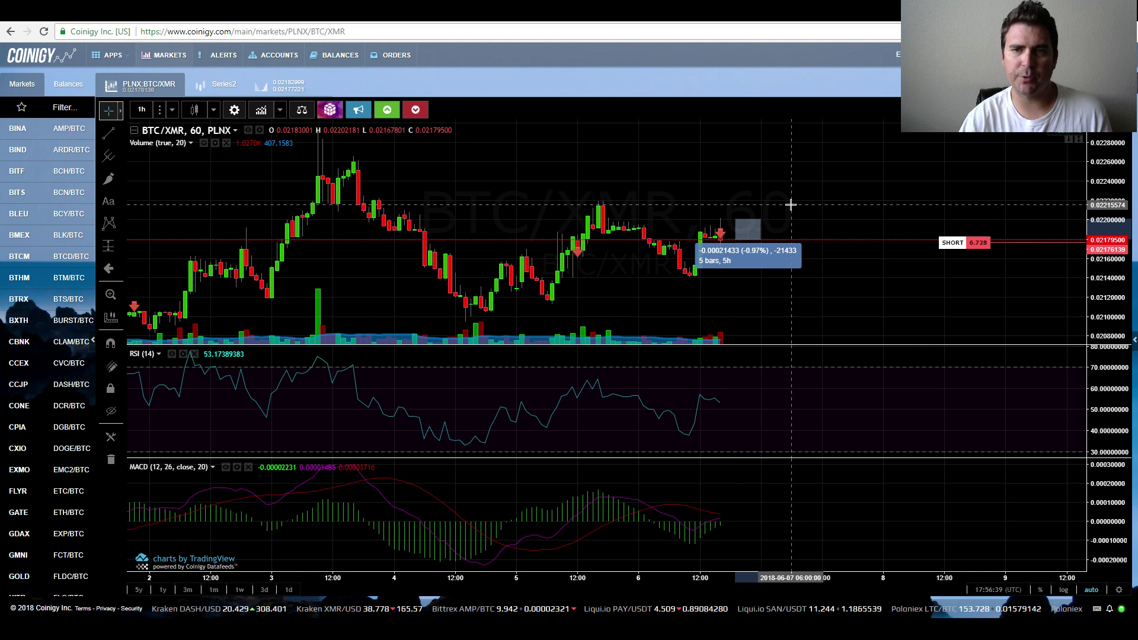
left_click(788, 201)
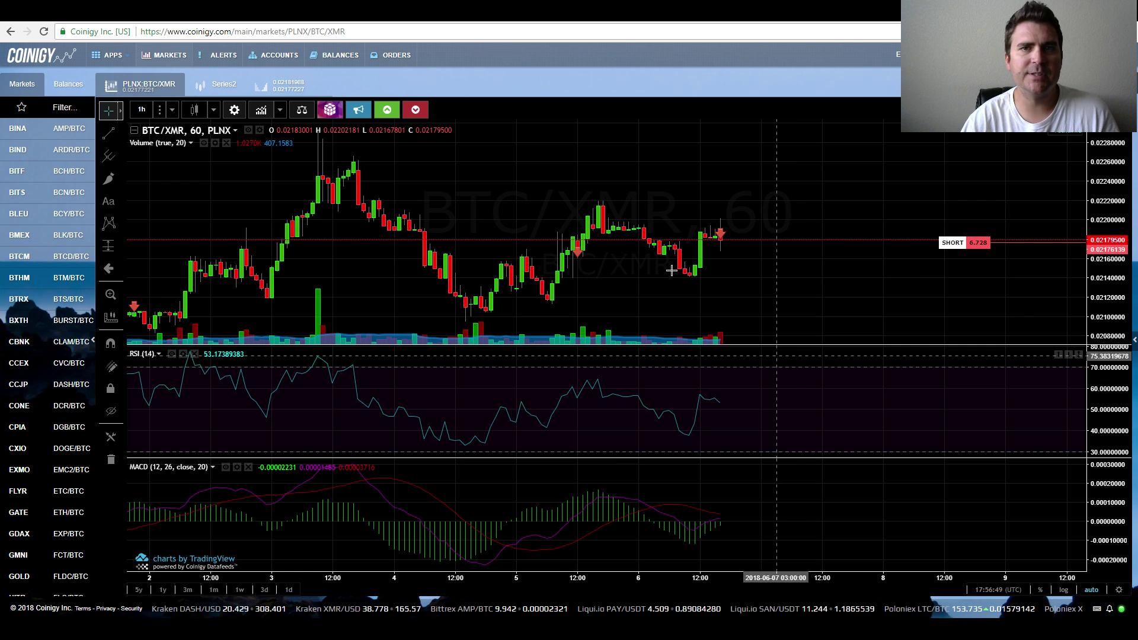
Step: Switch to the BTC/FCT chart, check its active short in the trading panel, and hide the panel again
left_click(237, 9)
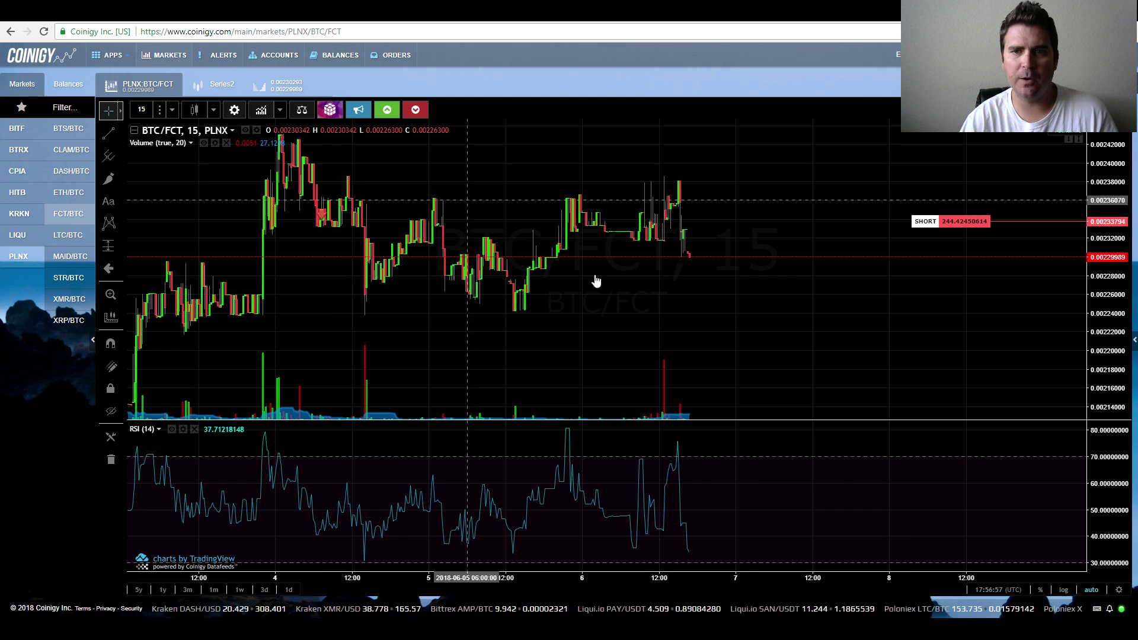
scroll(637, 316, "down", 2)
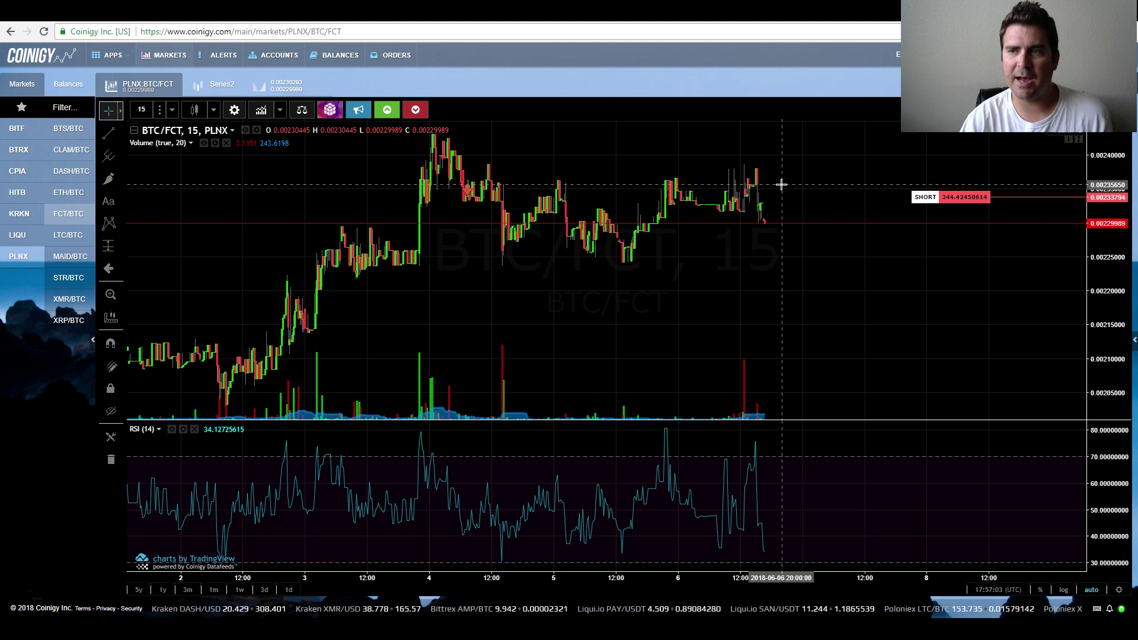
left_click(1132, 340)
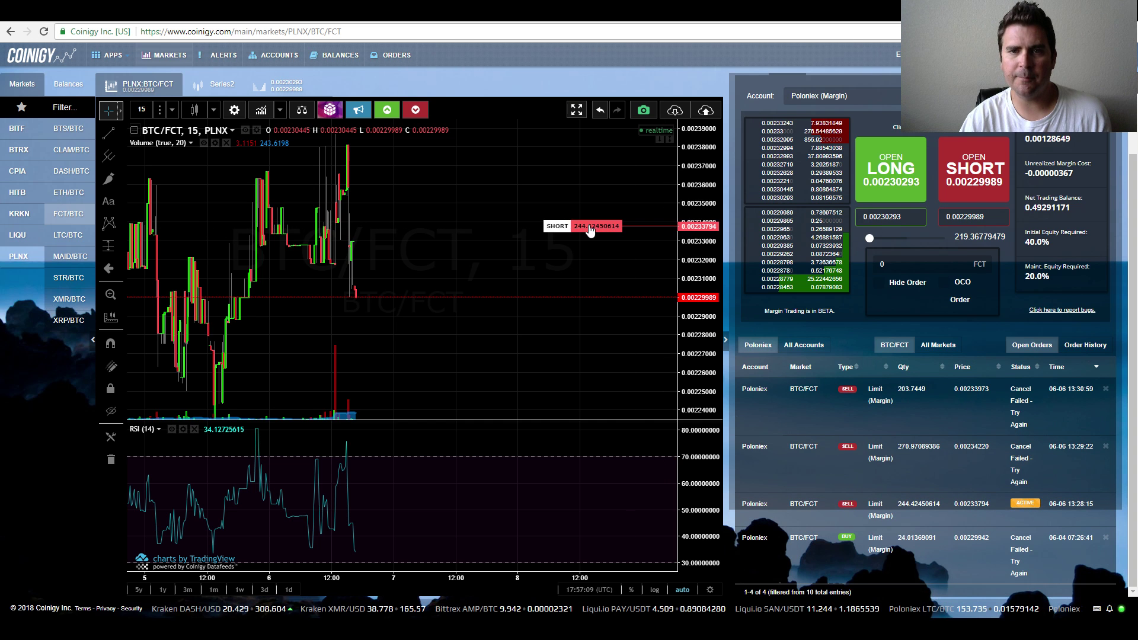
left_click(726, 342)
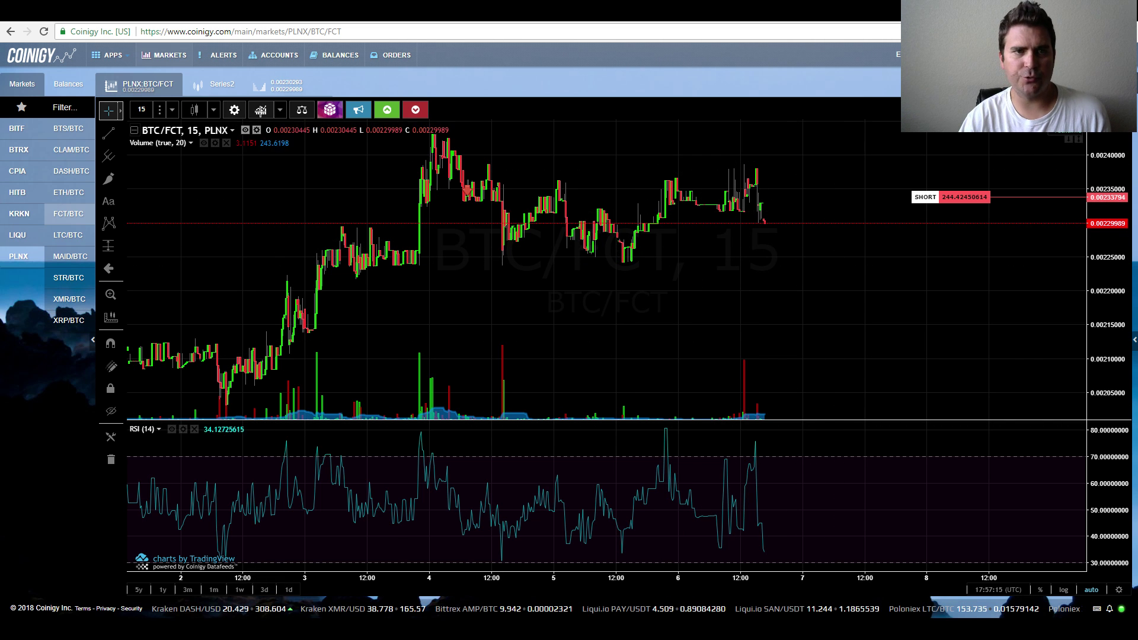
Step: Add the MACD indicator to the BTC/FCT chart
left_click(261, 110)
type("macd")
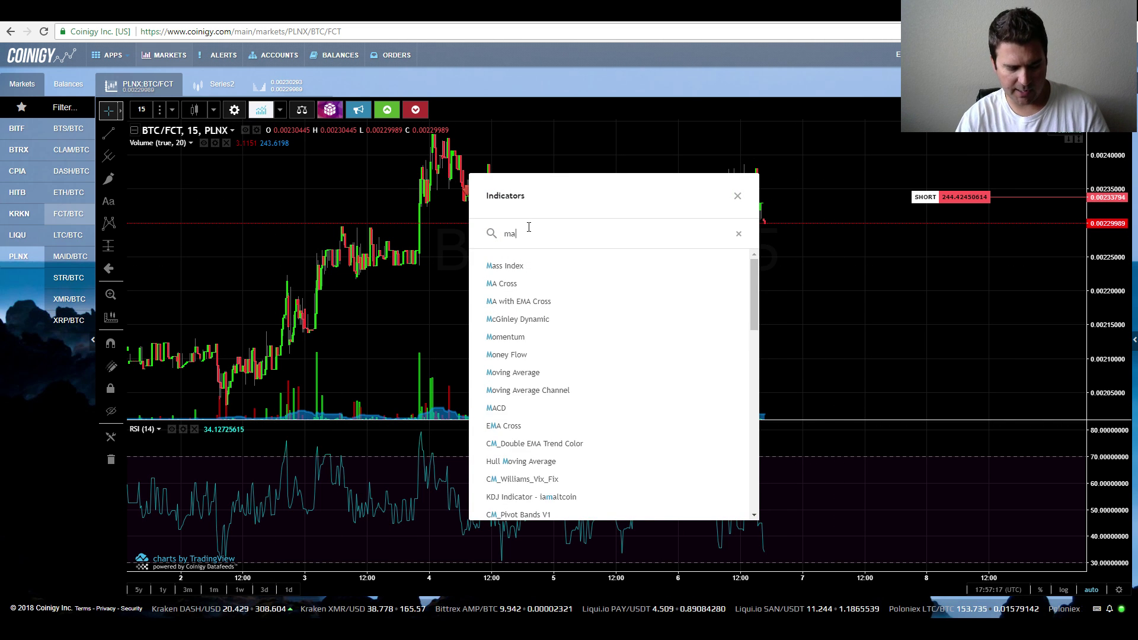
left_click(521, 265)
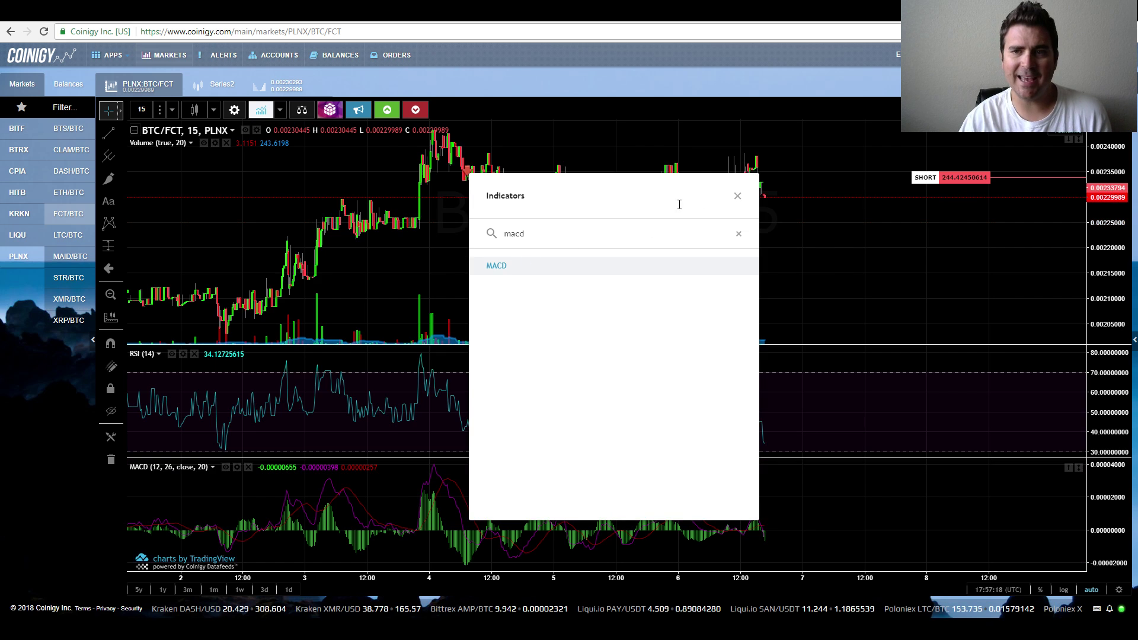
left_click(737, 197)
Step: Set the BTC/FCT chart interval to 30 minutes
left_click_drag(785, 271, 799, 272)
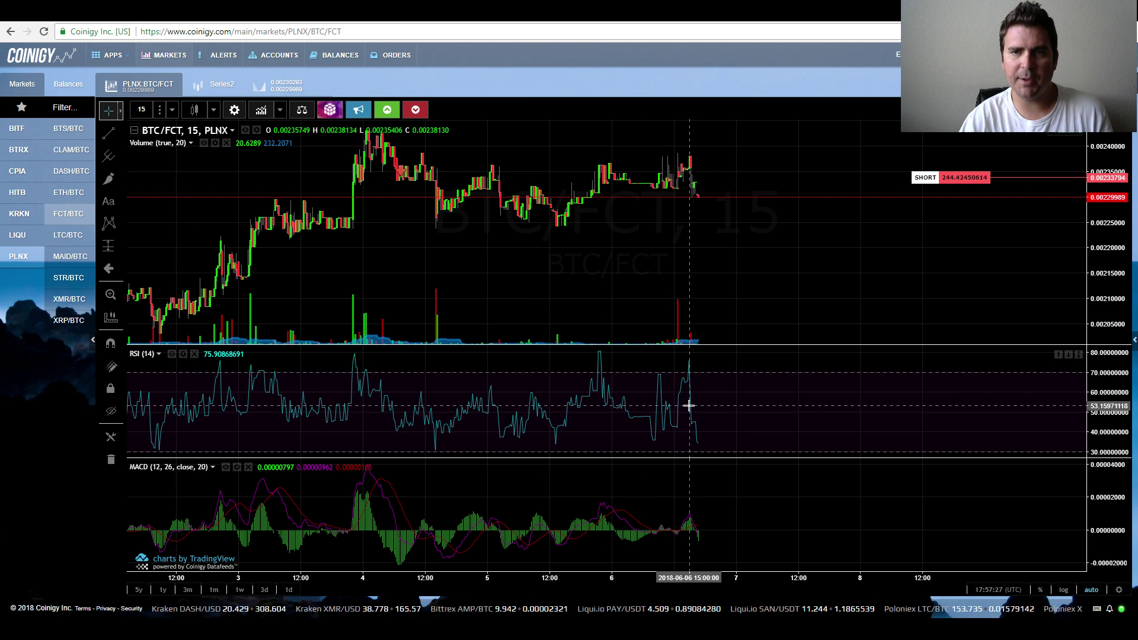
left_click(141, 109)
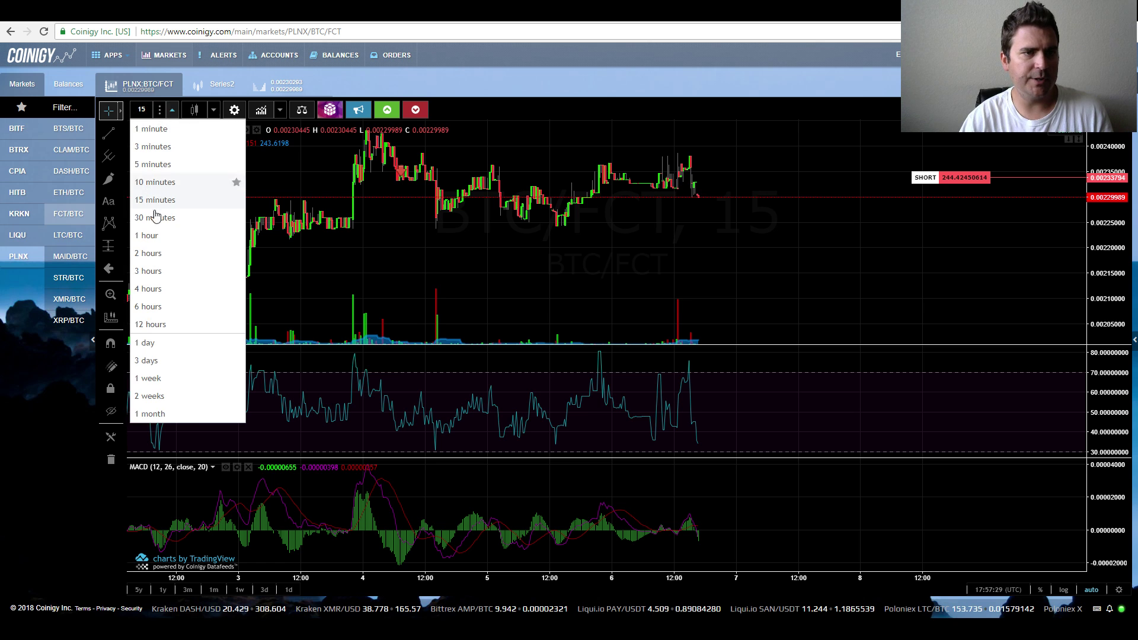
left_click(155, 218)
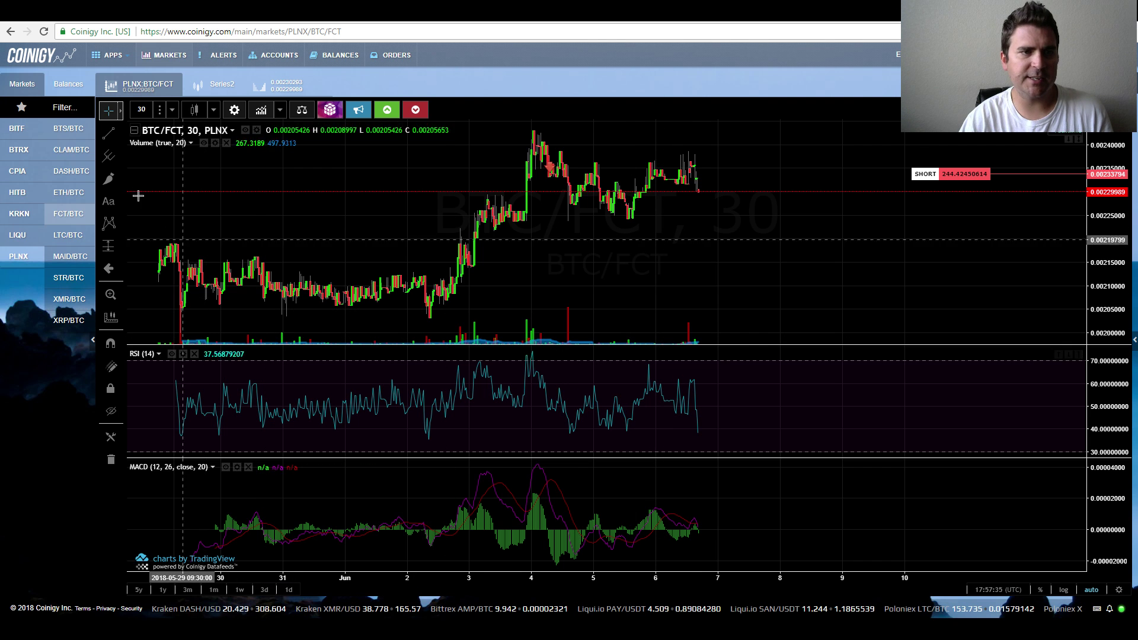
Step: Mark the recent RSI peaks on the BTC/FCT chart with a brush stroke and delete the extra stroke drawn below the candles
left_click(109, 178)
left_click_drag(635, 367, 683, 369)
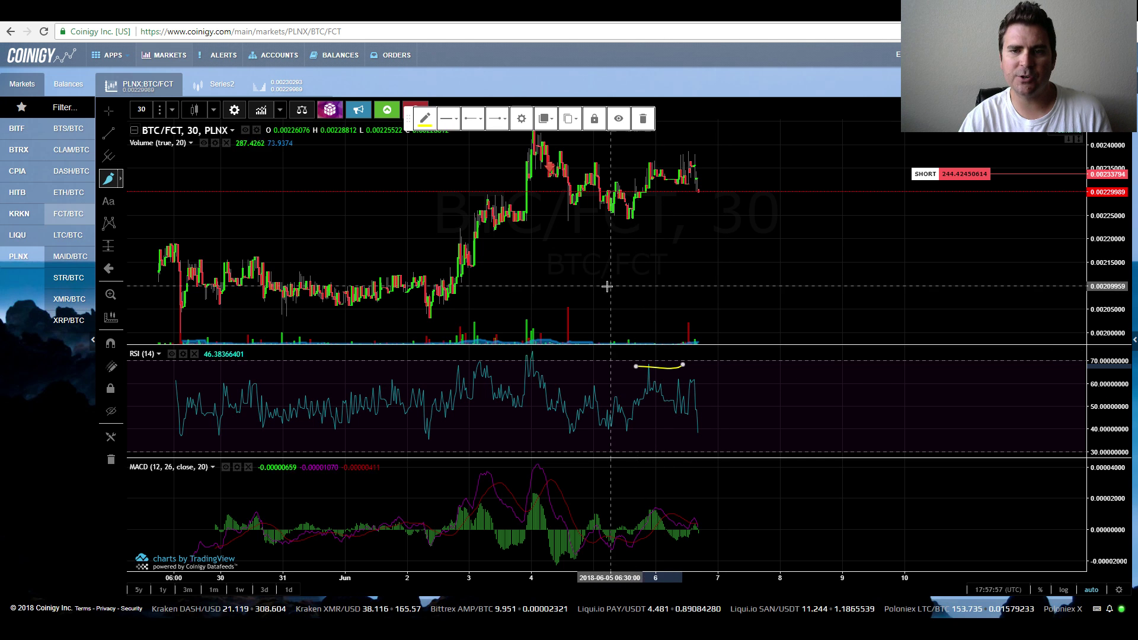
left_click_drag(614, 285, 661, 278)
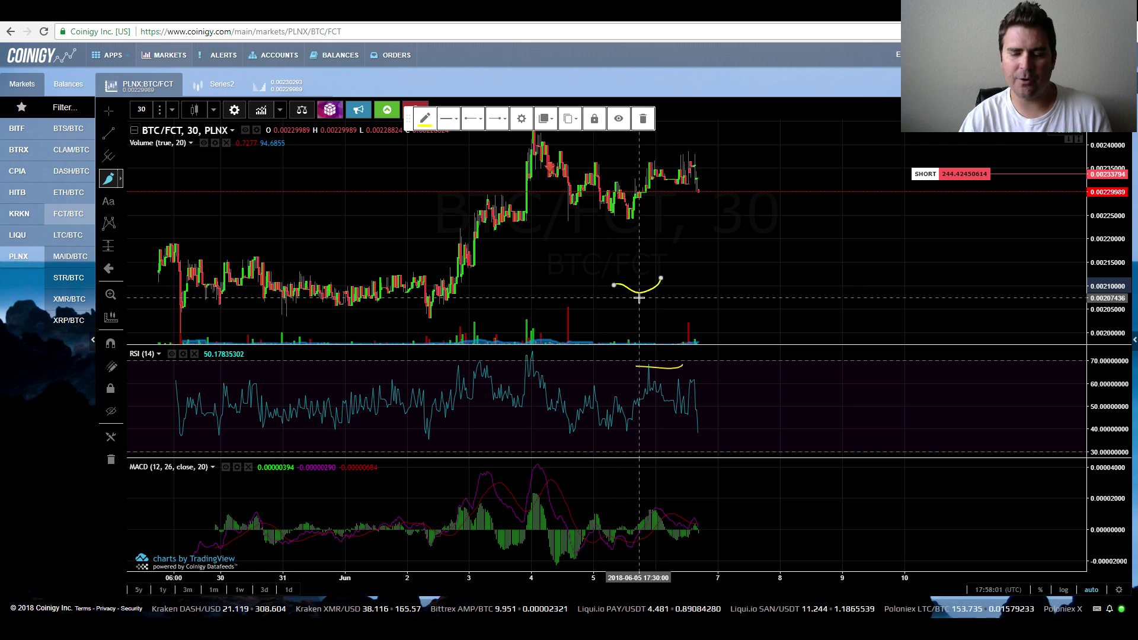
key("Delete")
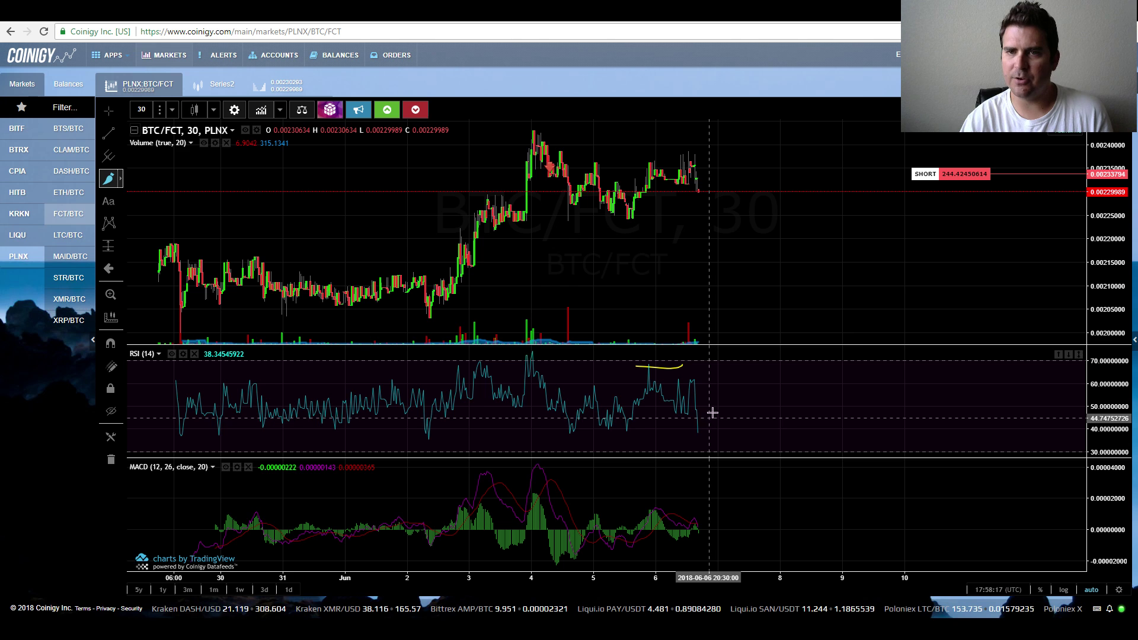
Step: Check the profit and close option of the active BTC/FCT short in the trading panel, go back without closing it, and hide the panel
left_click(1133, 343)
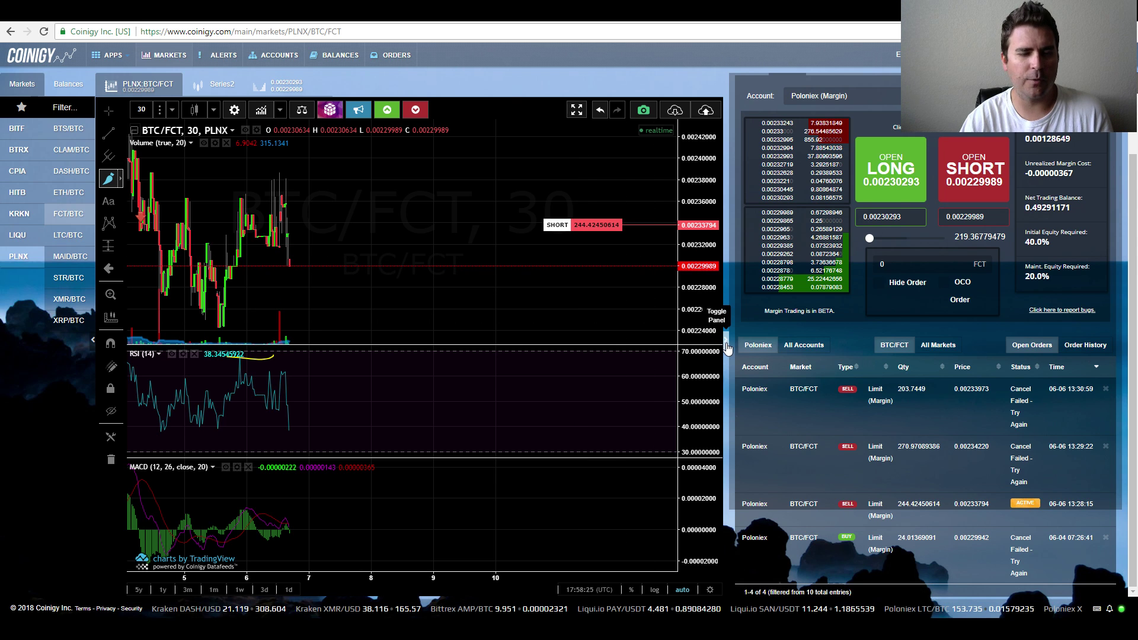
left_click(955, 505)
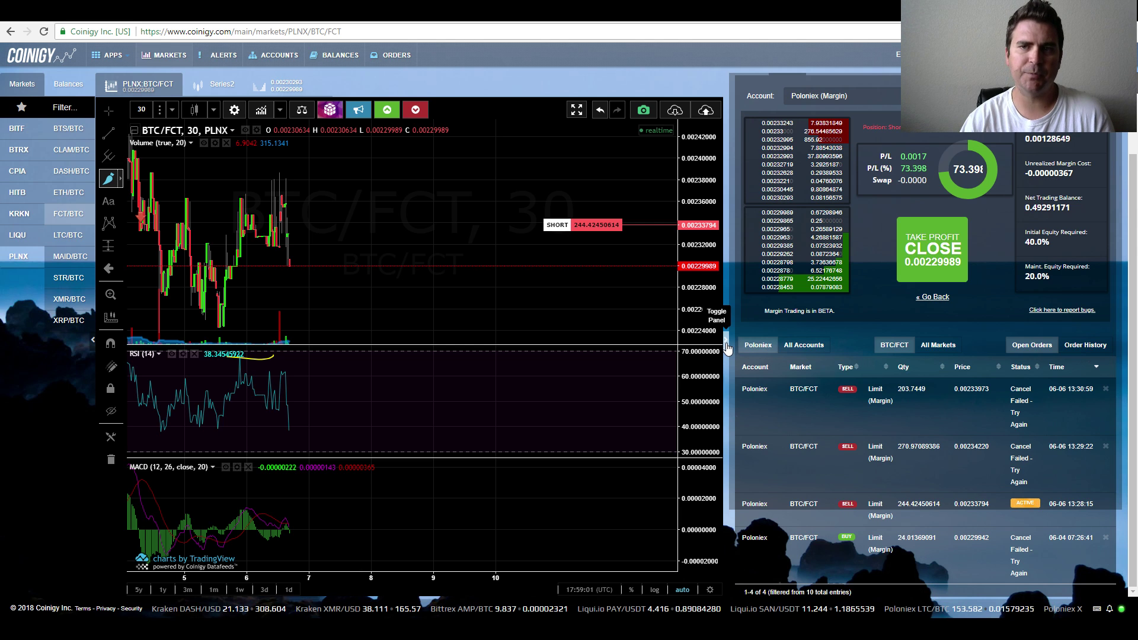
mouse_move(921, 507)
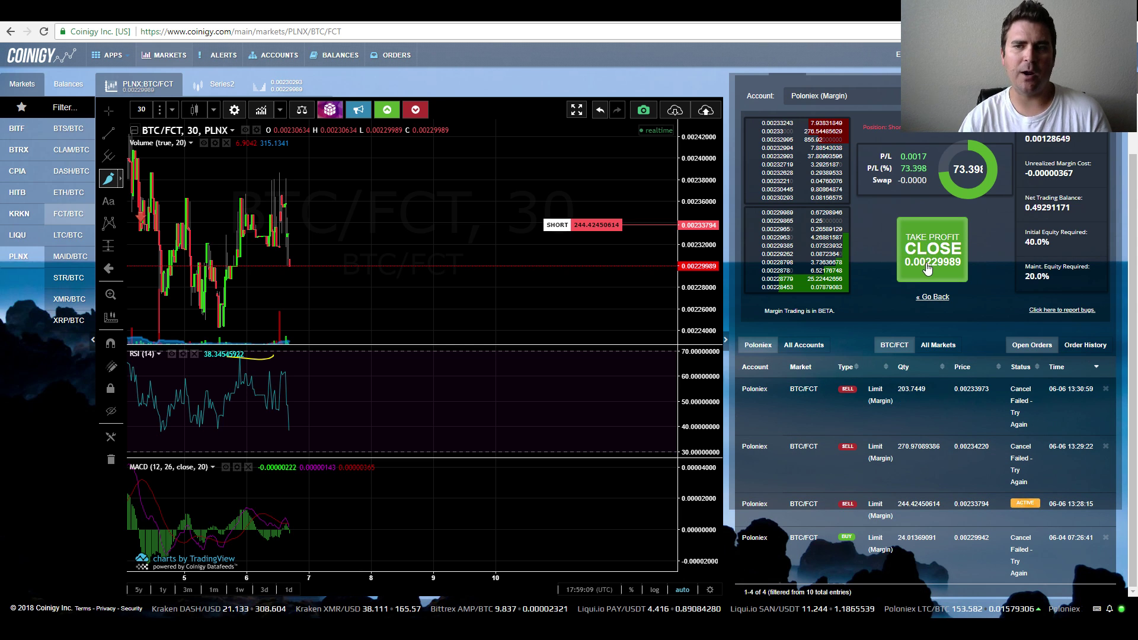
left_click(928, 298)
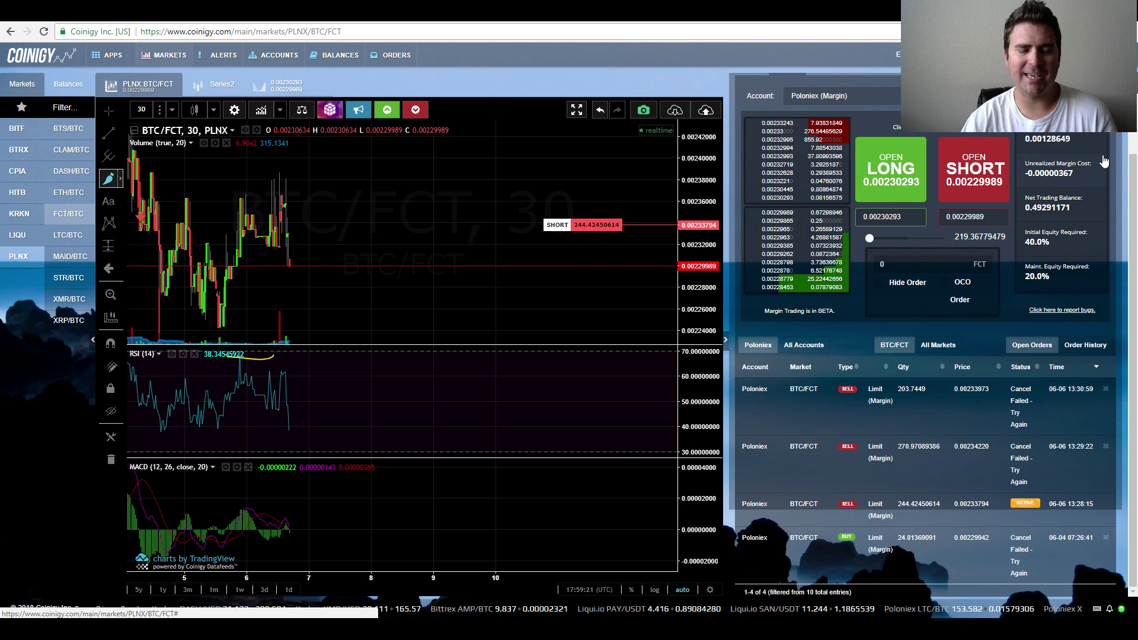
left_click(725, 339)
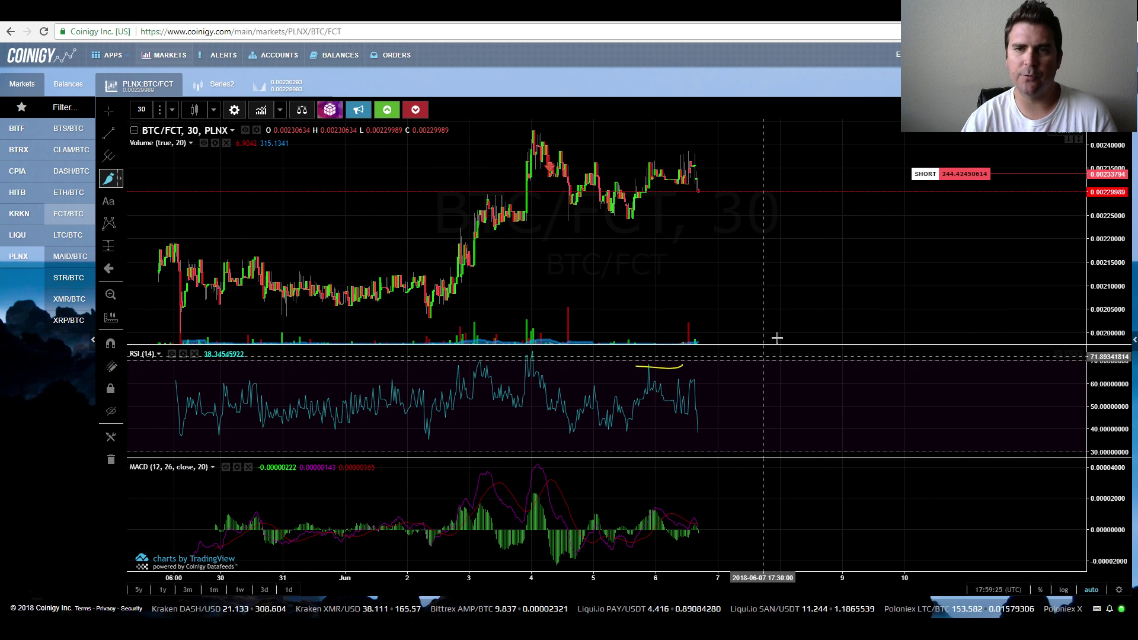
Step: Delete the stray brush stroke beyond the latest BTC/FCT candles and return to the crosshair cursor
left_click_drag(836, 290, 905, 300)
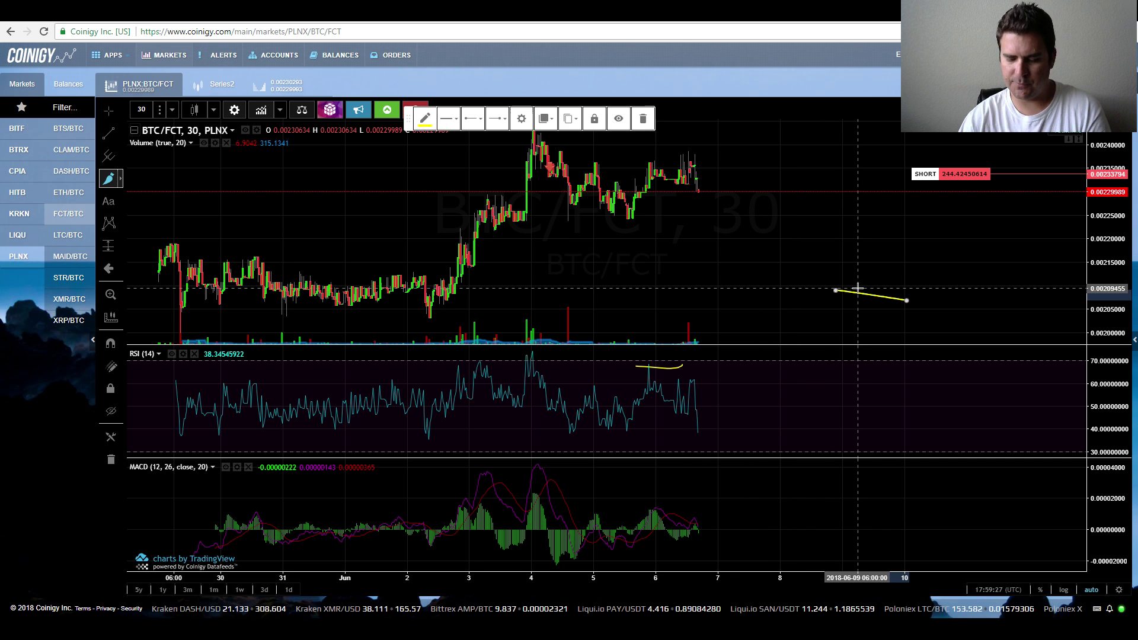
key("Delete")
left_click(110, 113)
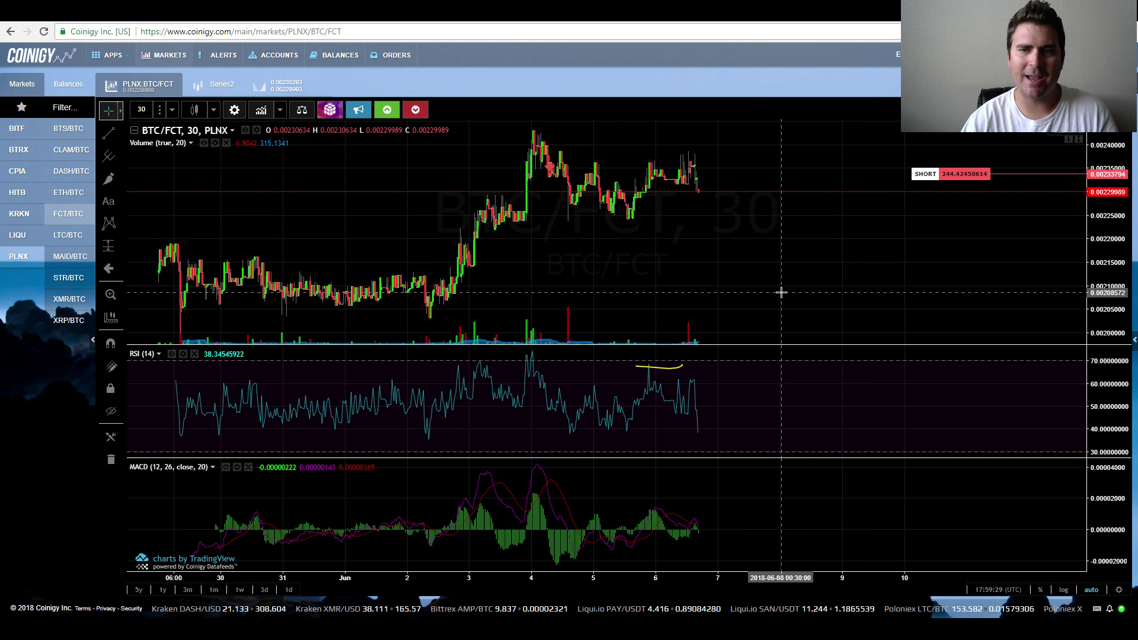
scroll(780, 297, "up", 2)
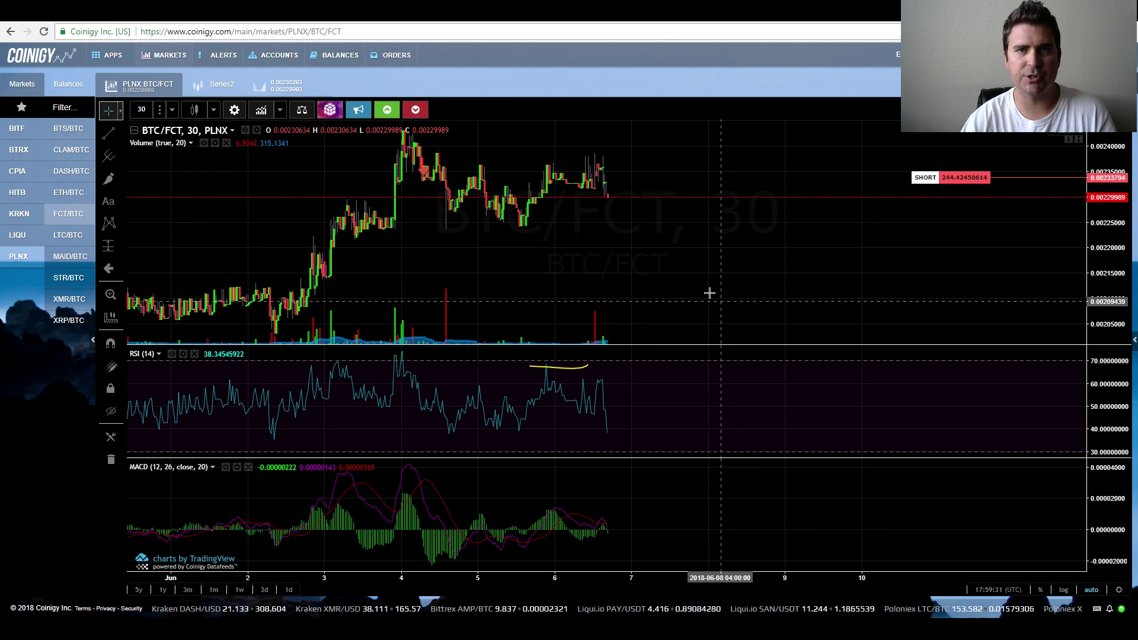
scroll(744, 292, "down", 1)
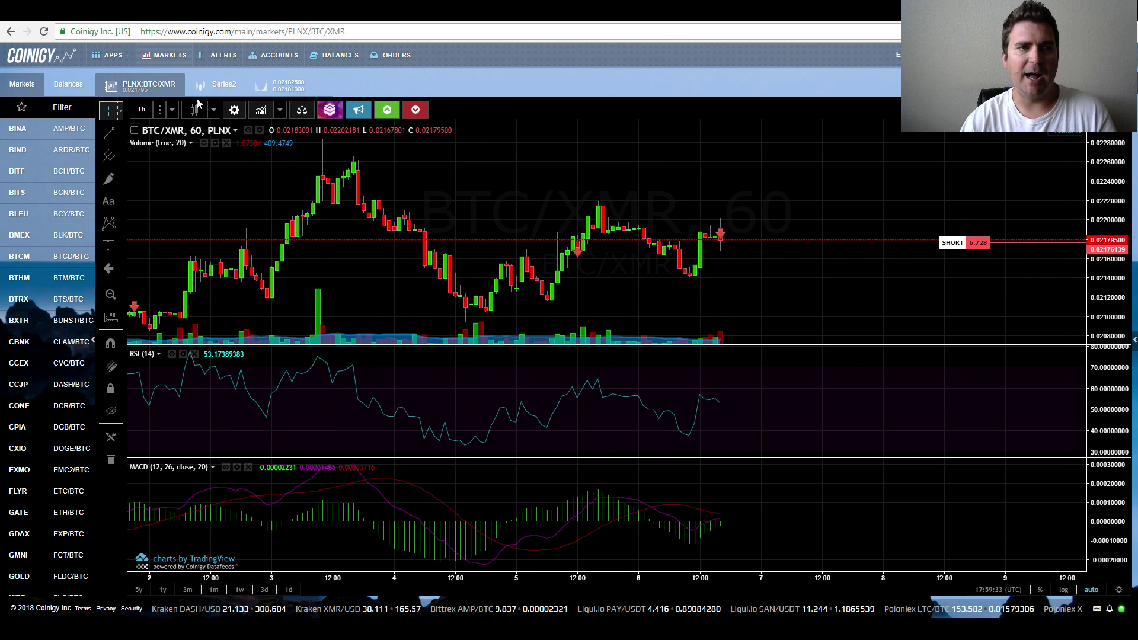
Step: Switch to the BTC/XMR chart and examine its price, RSI and MACD at the 15-minute interval
left_click(141, 109)
left_click(160, 200)
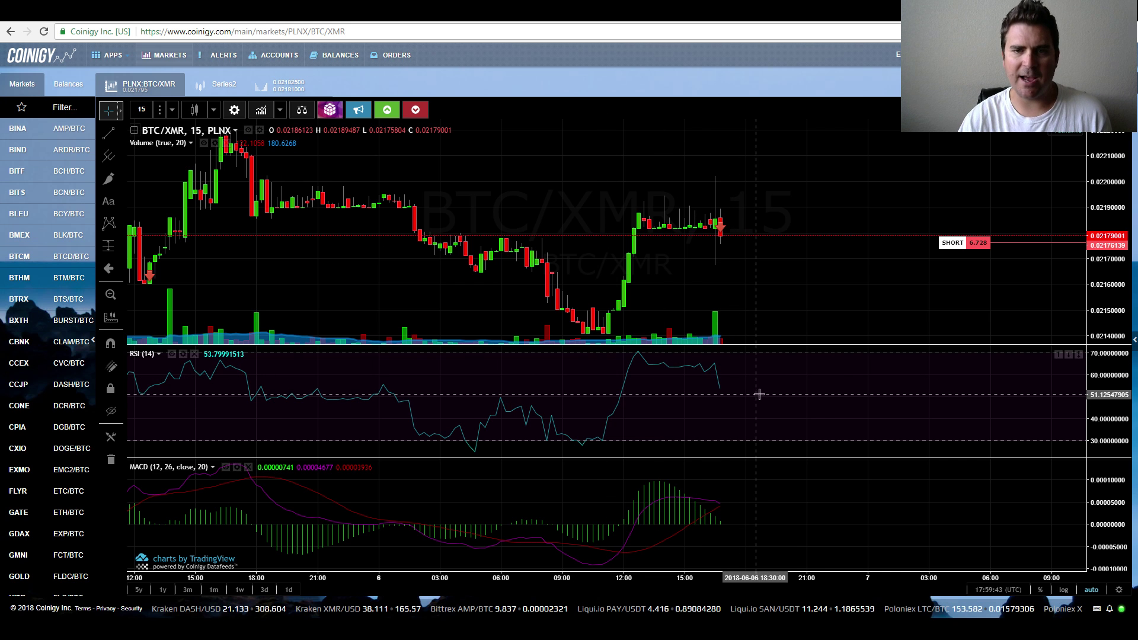
scroll(811, 305, "down", 3)
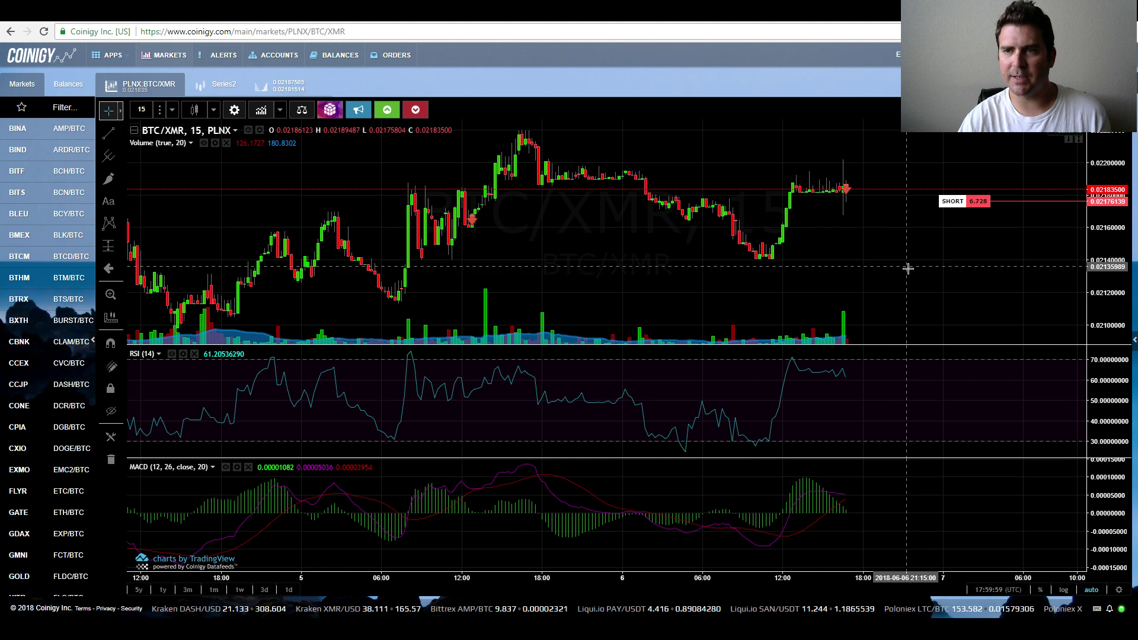
scroll(906, 268, "up", 3)
scroll(730, 282, "down", 4)
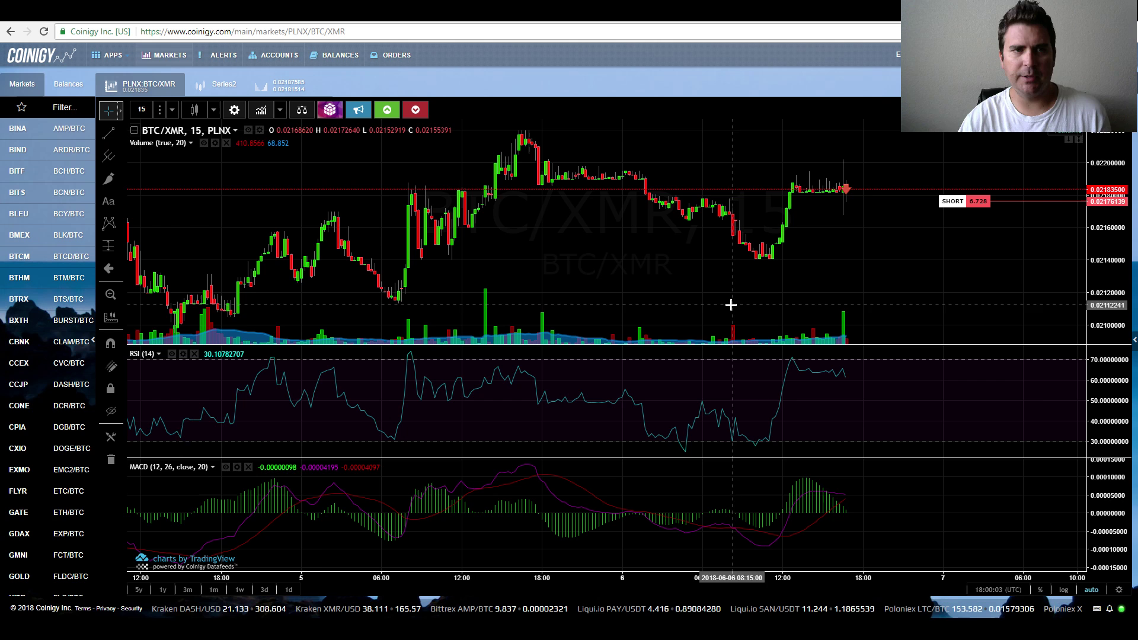
Step: Set the BTC/XMR chart interval to 30 minutes and show several days of candles, RSI and MACD
left_click(145, 116)
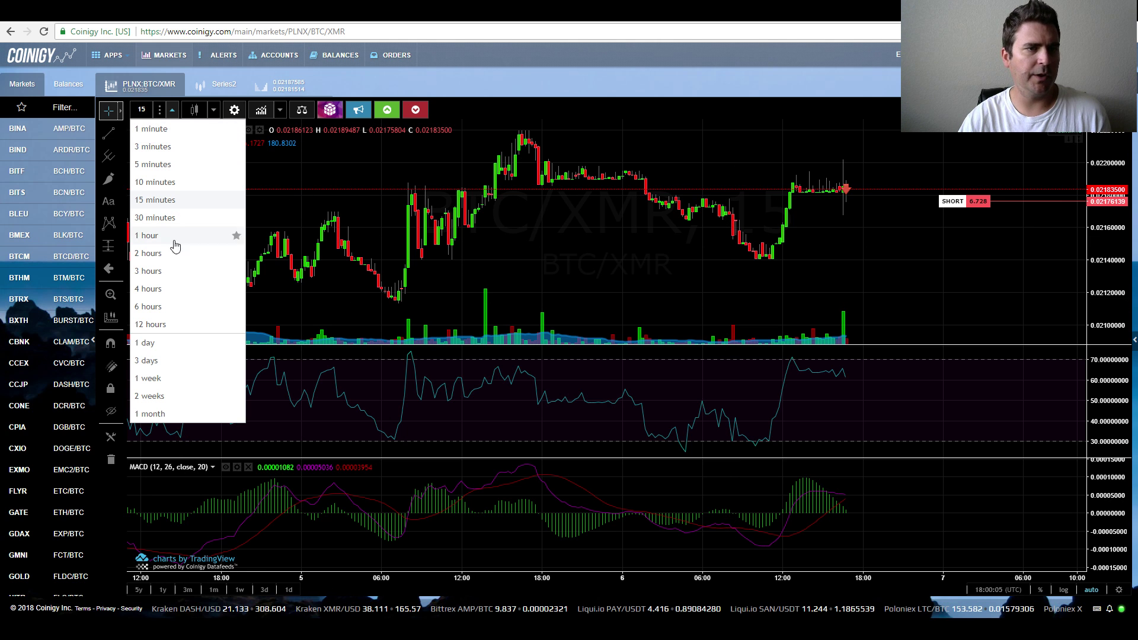
left_click(155, 219)
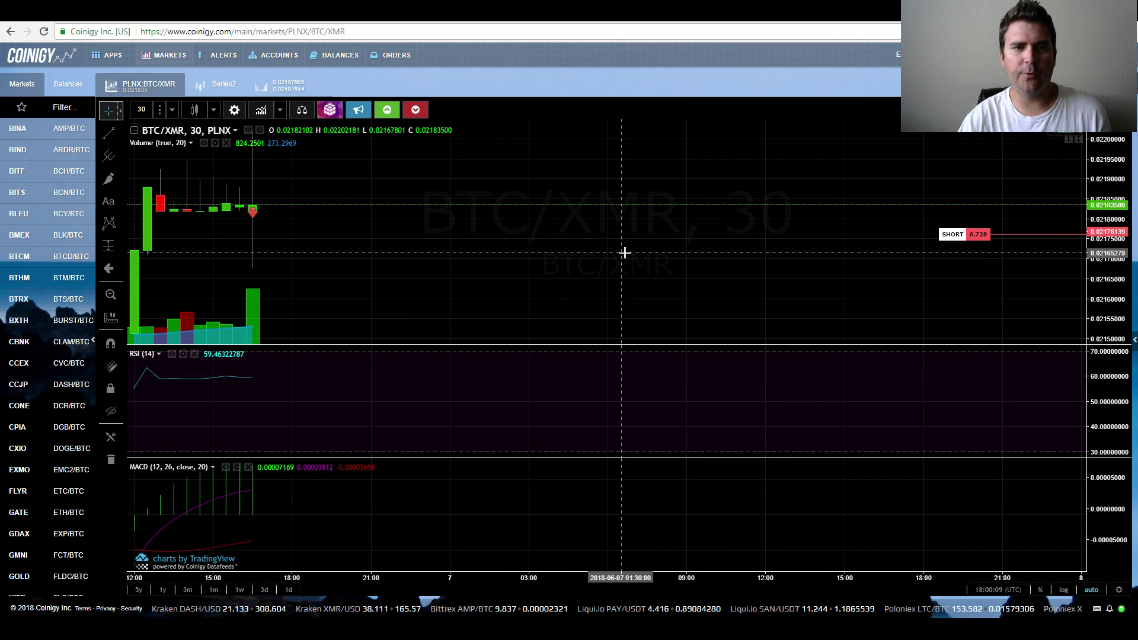
scroll(627, 257, "down", 3)
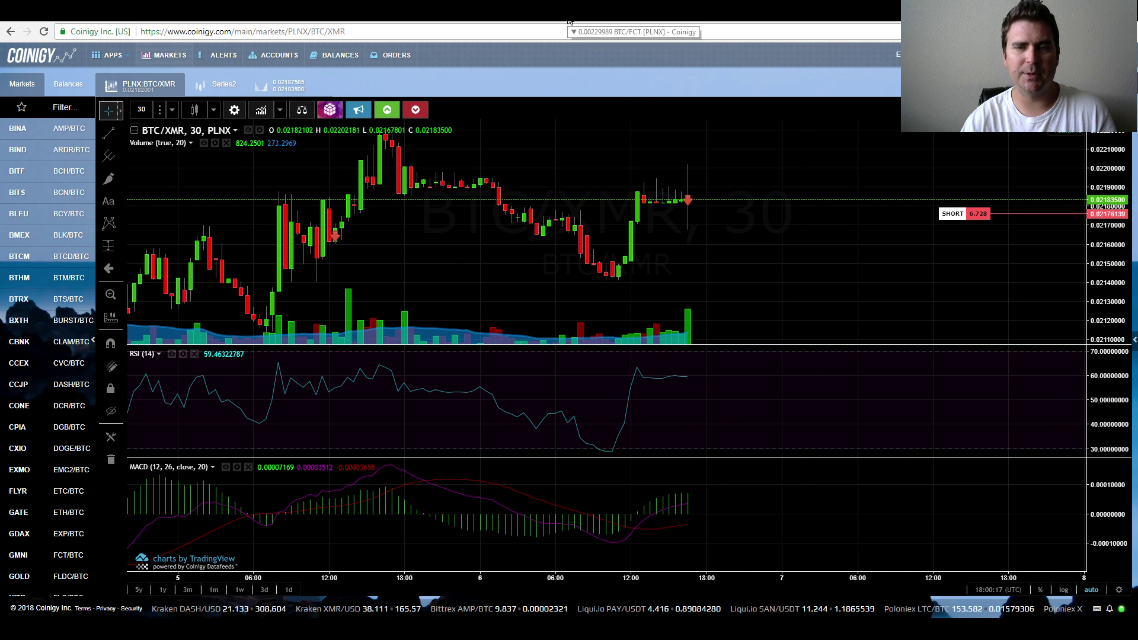
scroll(753, 249, "down", 3)
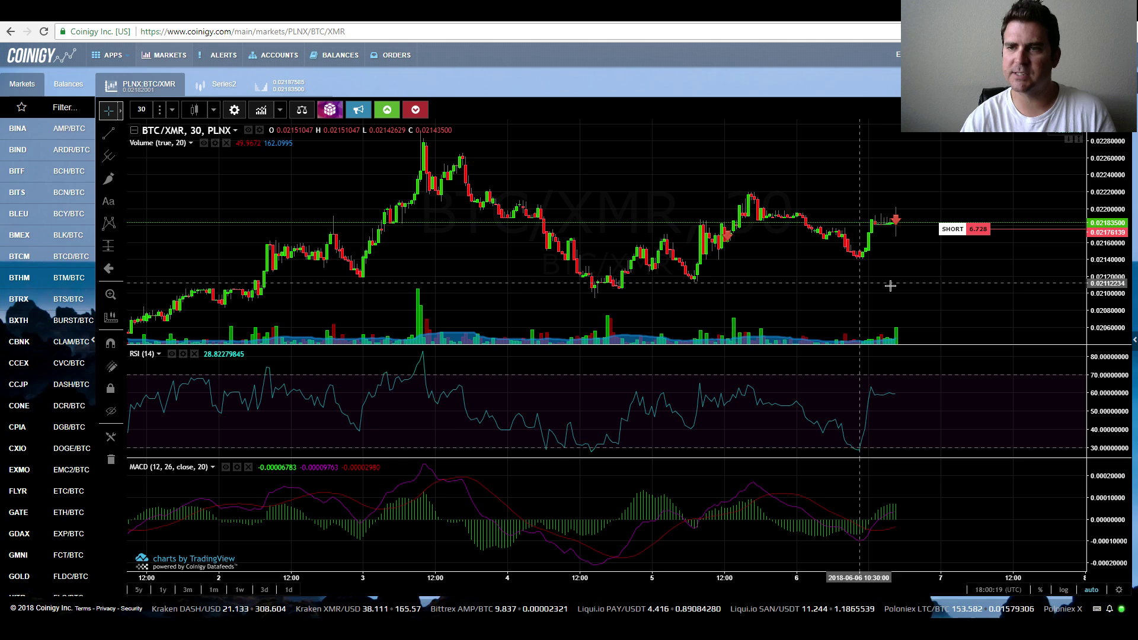